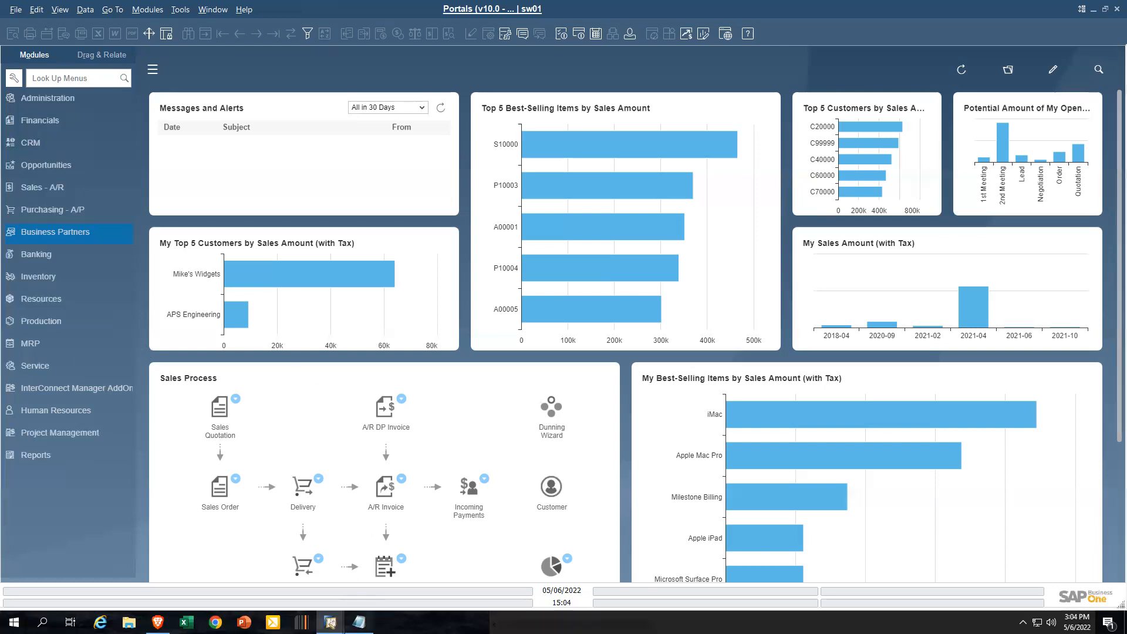
Switch to Notepad and copy the full SQL sales query text
{"action": "key", "text": "alt+Tab"}
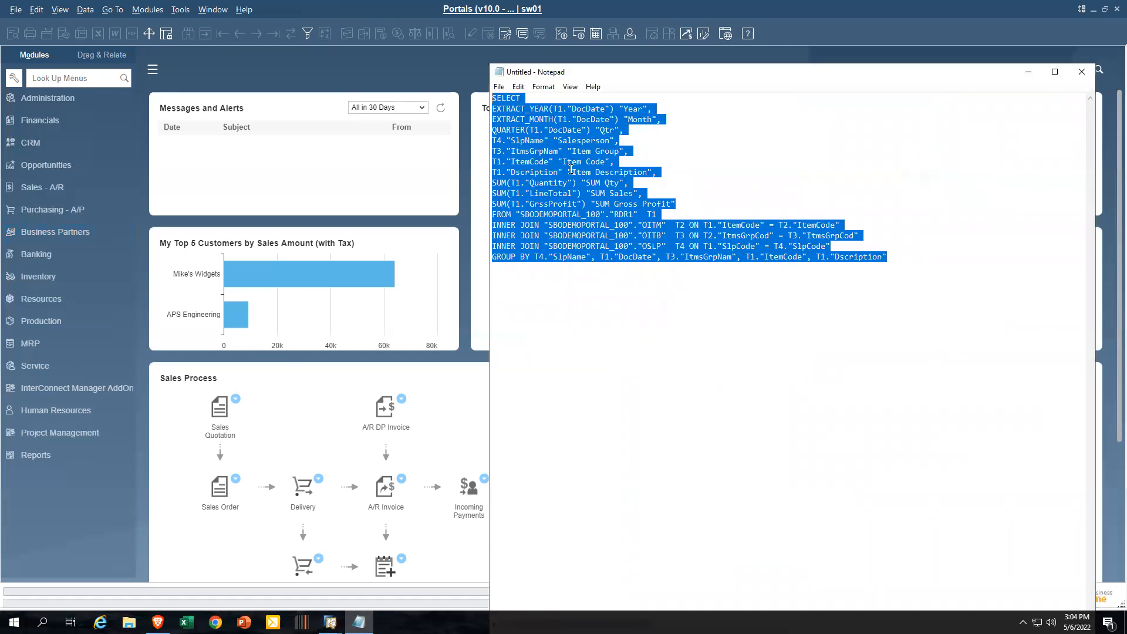
{"action": "right_click", "coordinate": [580, 145]}
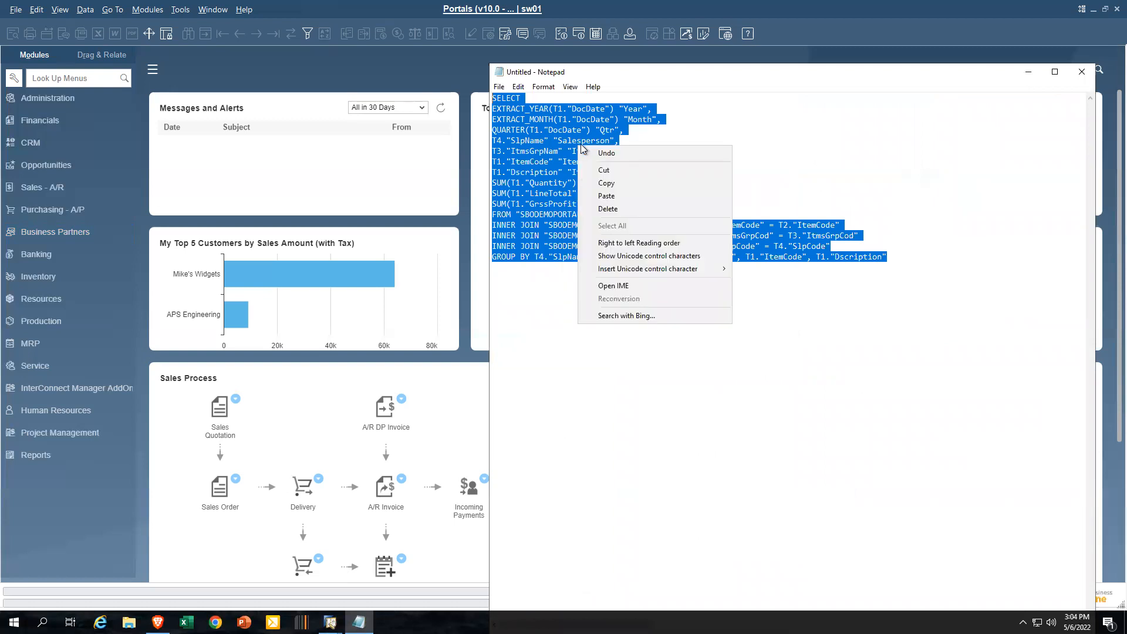
{"action": "left_click", "coordinate": [613, 187]}
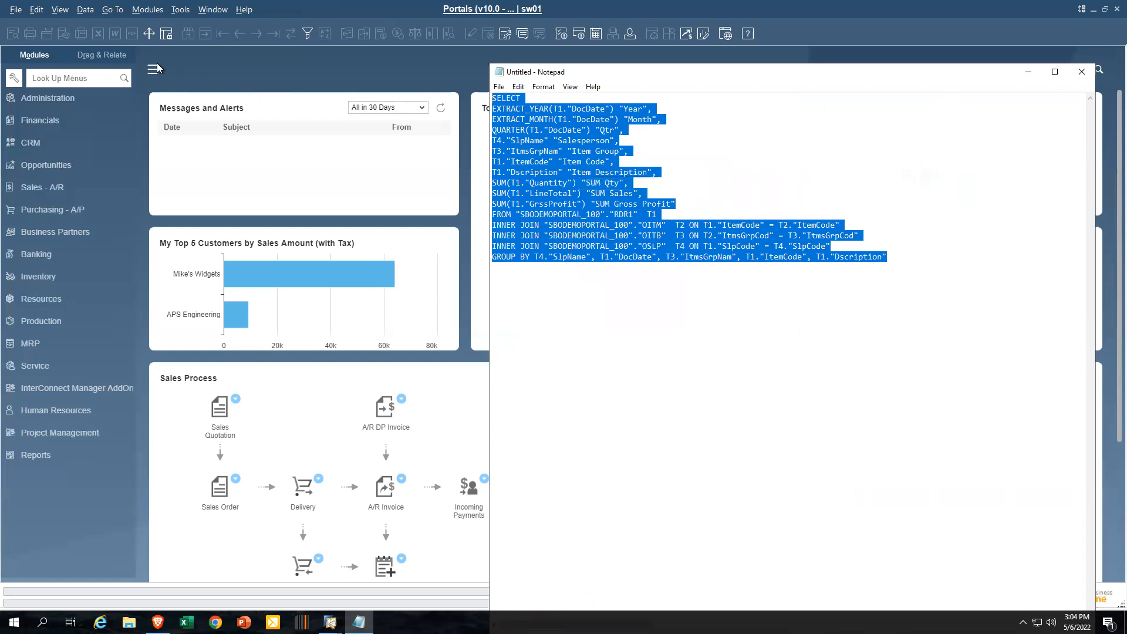
Switch back to SAP Business One and execute a blank query from the Query Generator to open the Query Preview
{"action": "left_click", "coordinate": [181, 10]}
{"action": "mouse_move", "coordinate": [231, 159]}
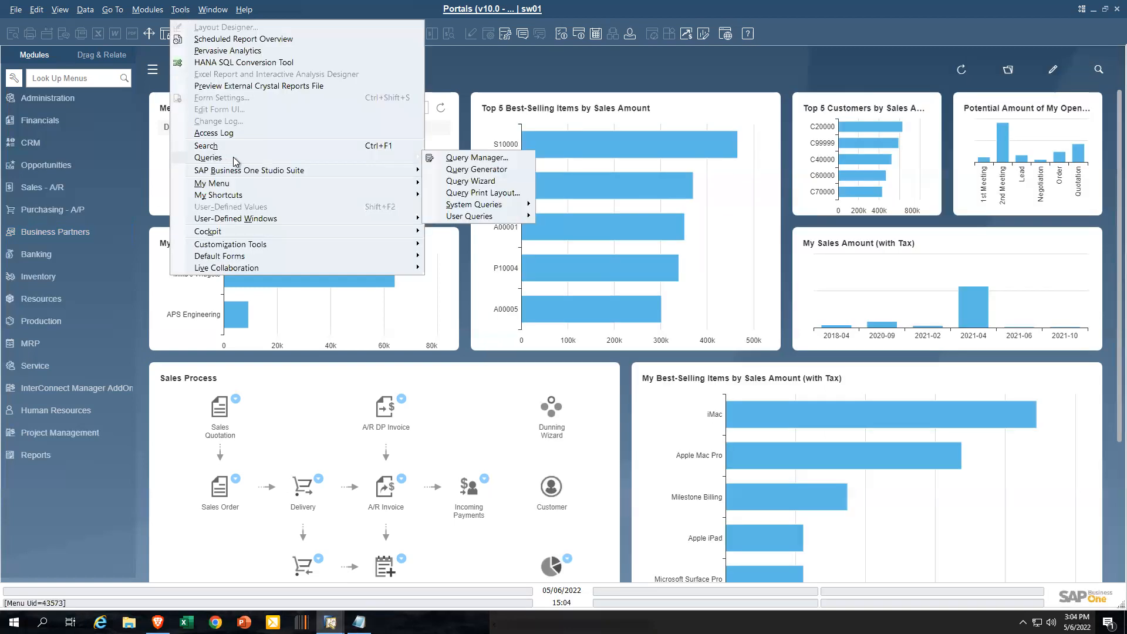
{"action": "left_click", "coordinate": [480, 171]}
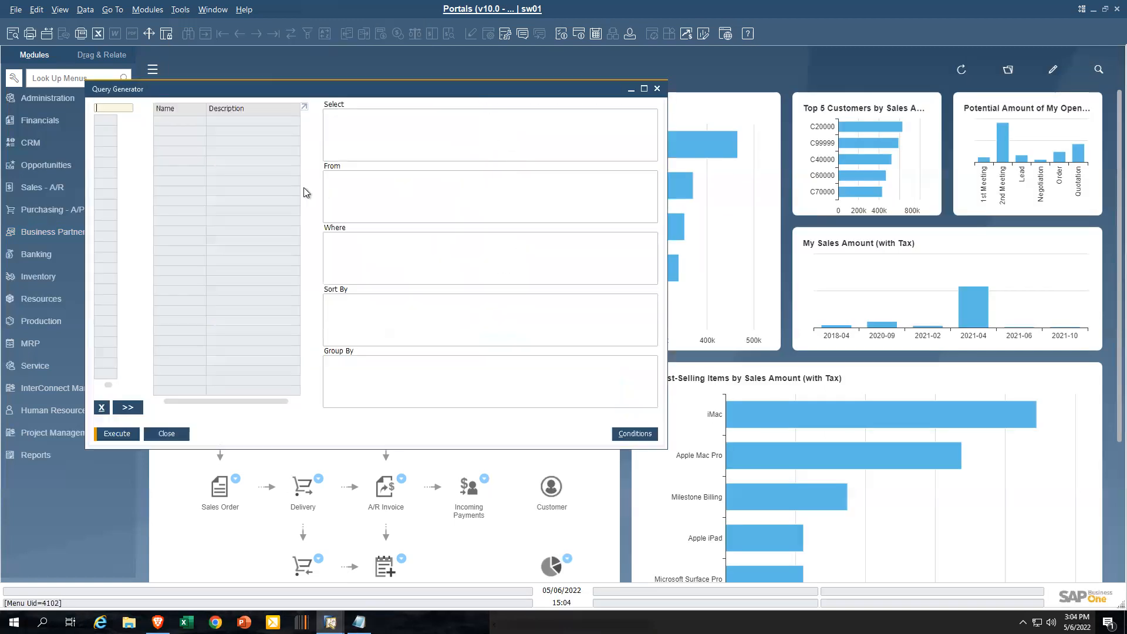
{"action": "left_click", "coordinate": [124, 434]}
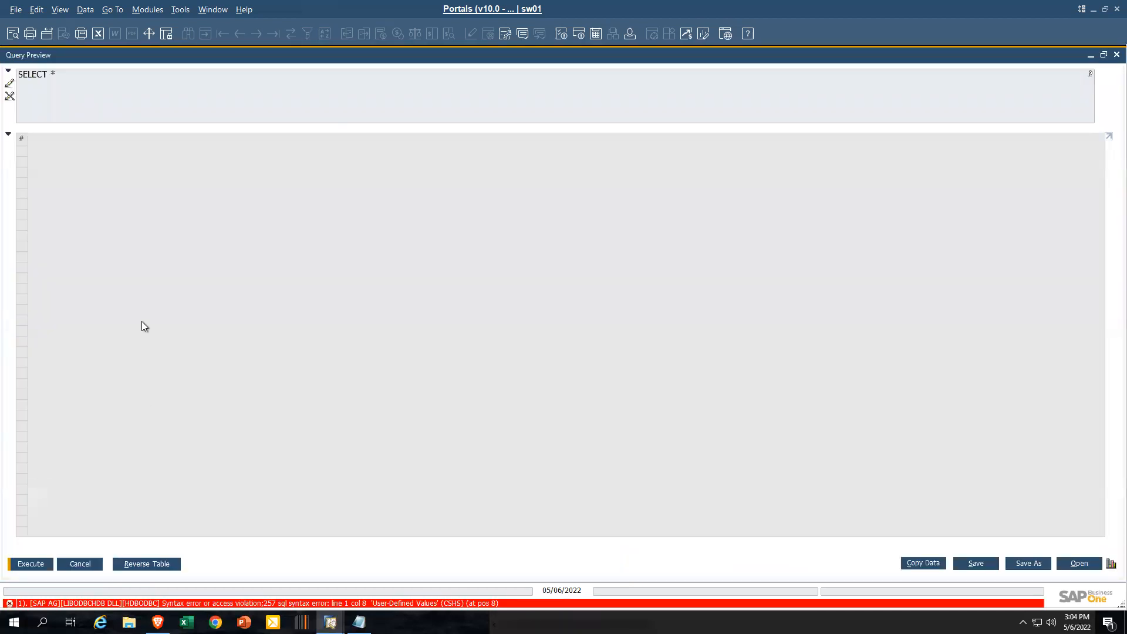
Make the query text editable and replace SELECT * with the copied SQL statement
{"action": "left_click", "coordinate": [9, 84]}
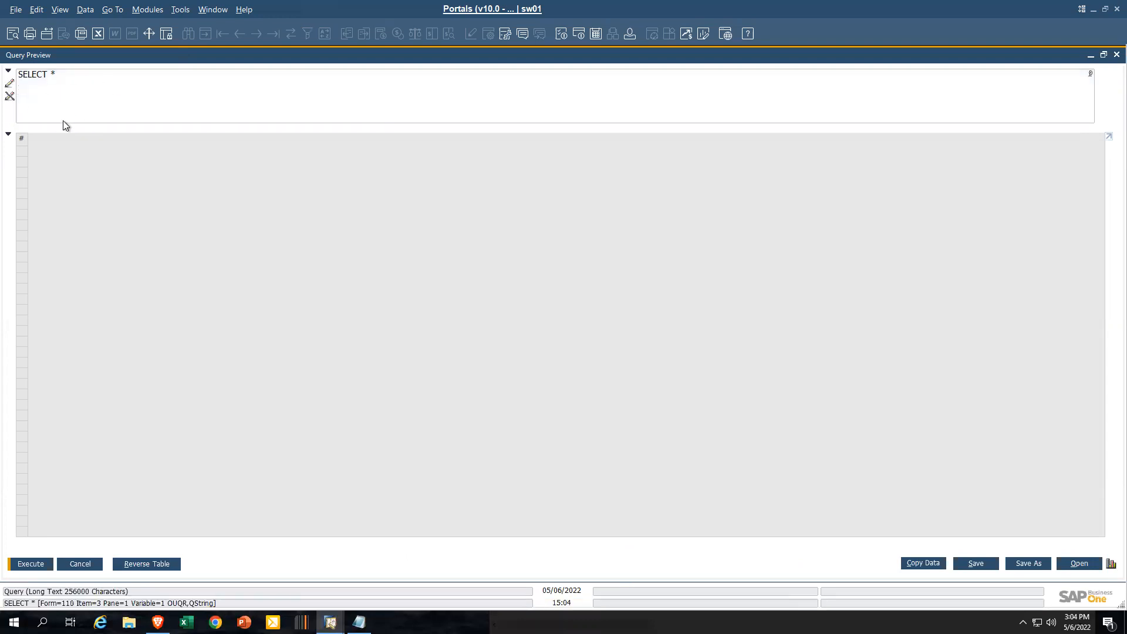
{"action": "left_click", "coordinate": [61, 78]}
{"action": "key", "text": "ctrl+a"}
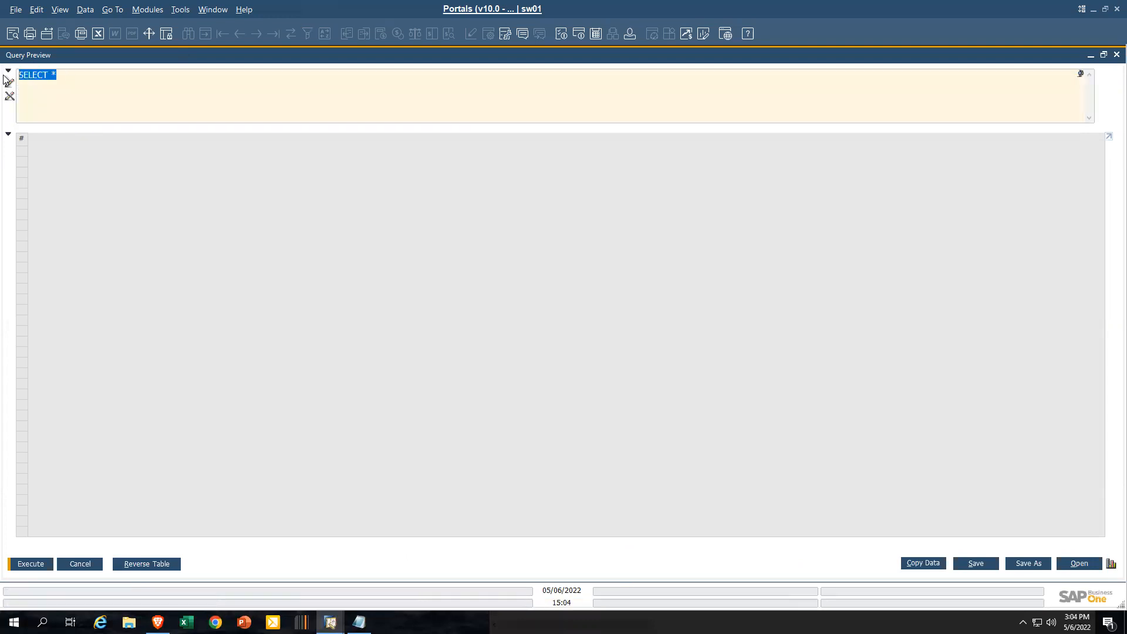
{"action": "key", "text": "ctrl+v"}
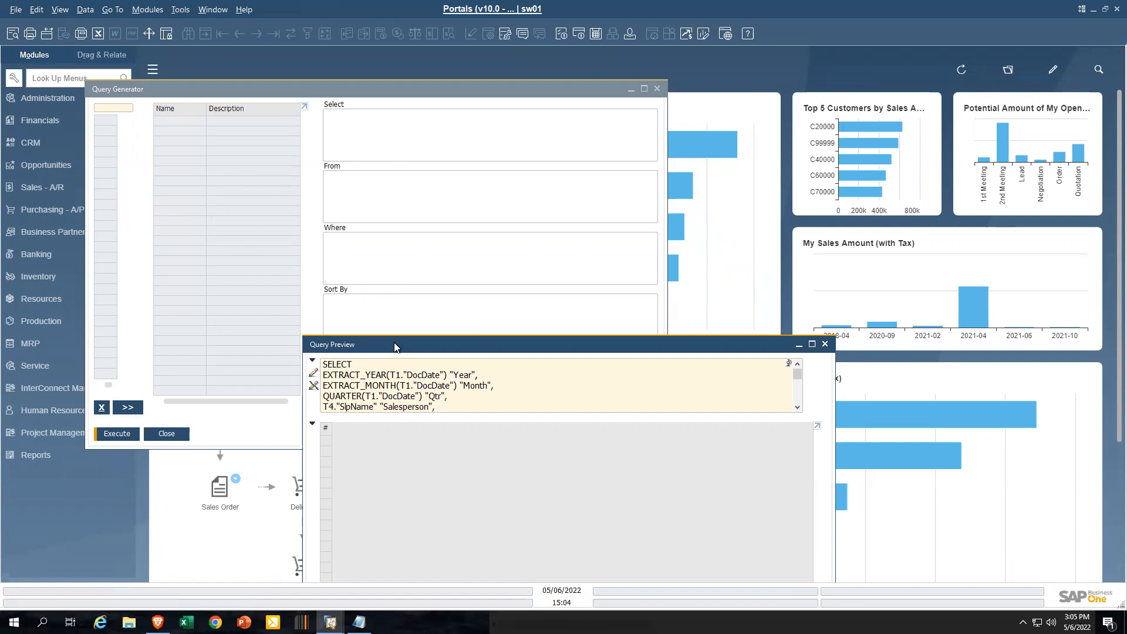
Execute the pasted query and maximize the Query Preview window to show all result columns
{"action": "left_click_drag", "start_coordinate": [310, 218], "coordinate": [265, 125]}
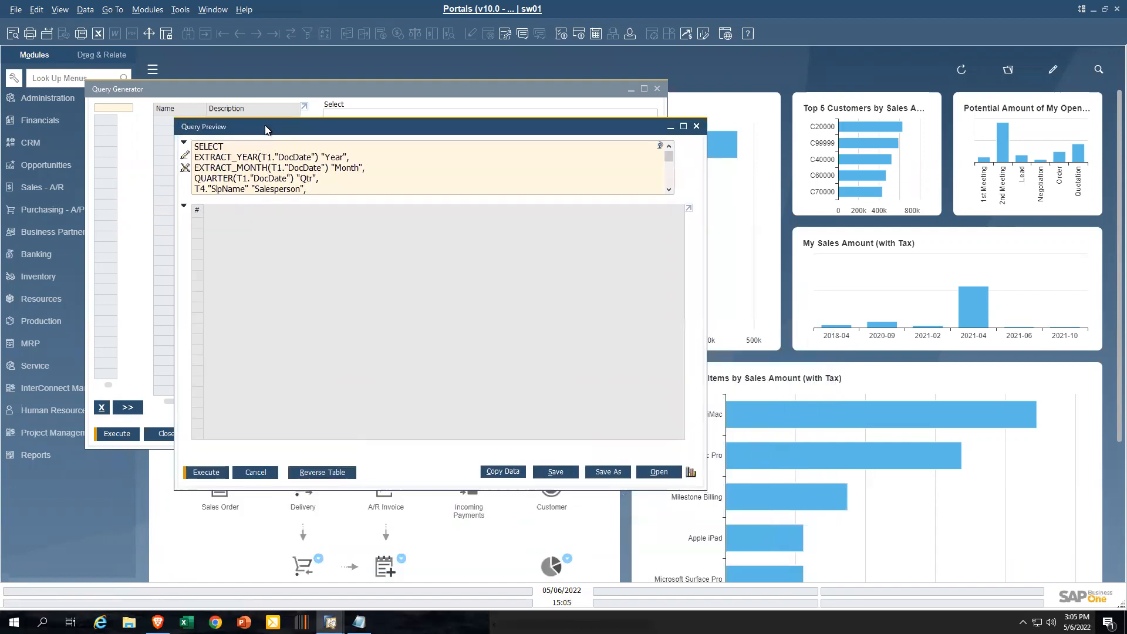
{"action": "left_click", "coordinate": [216, 472]}
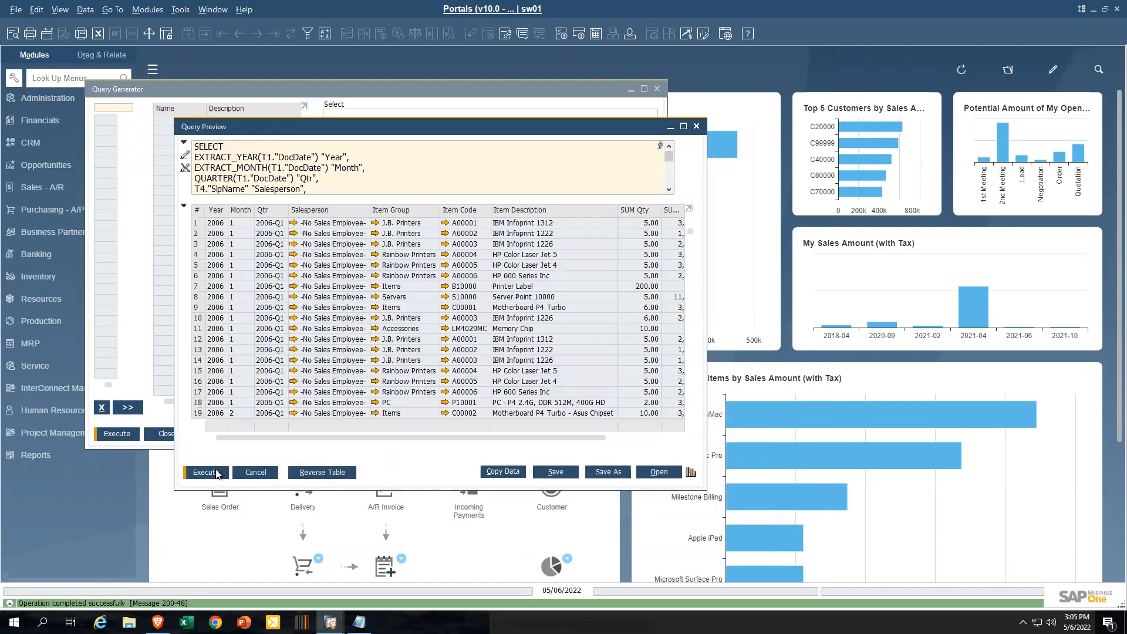
{"action": "left_click", "coordinate": [683, 126]}
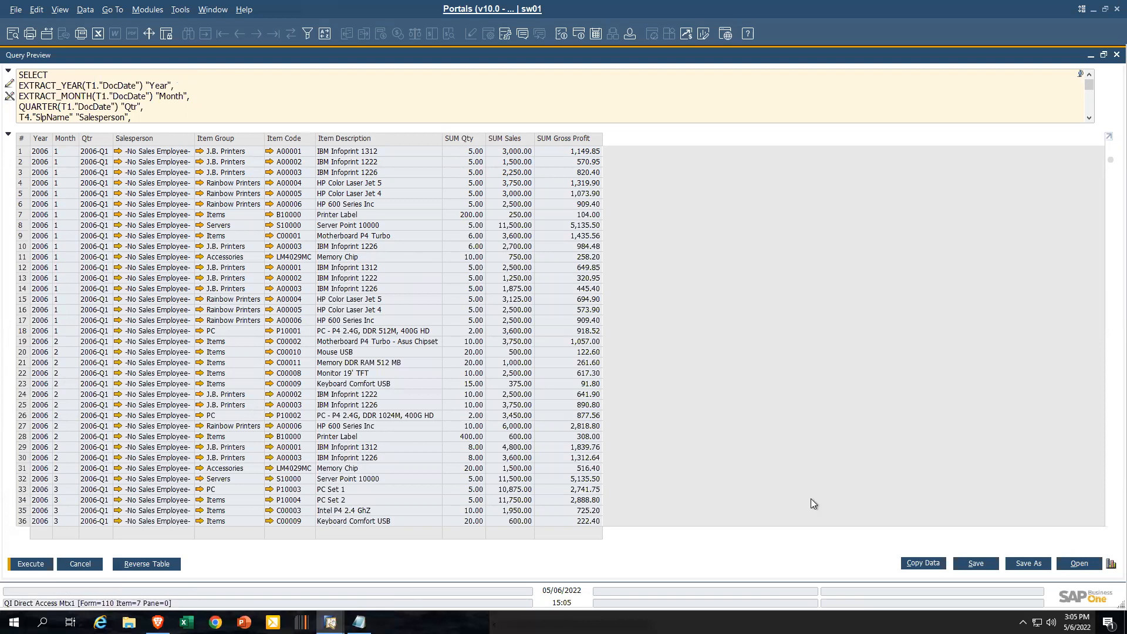
Save the query as Sales Totals Pivot in the B1WebAPI_QueryPortal category, replacing the existing one, and close both query windows
{"action": "left_click", "coordinate": [976, 564]}
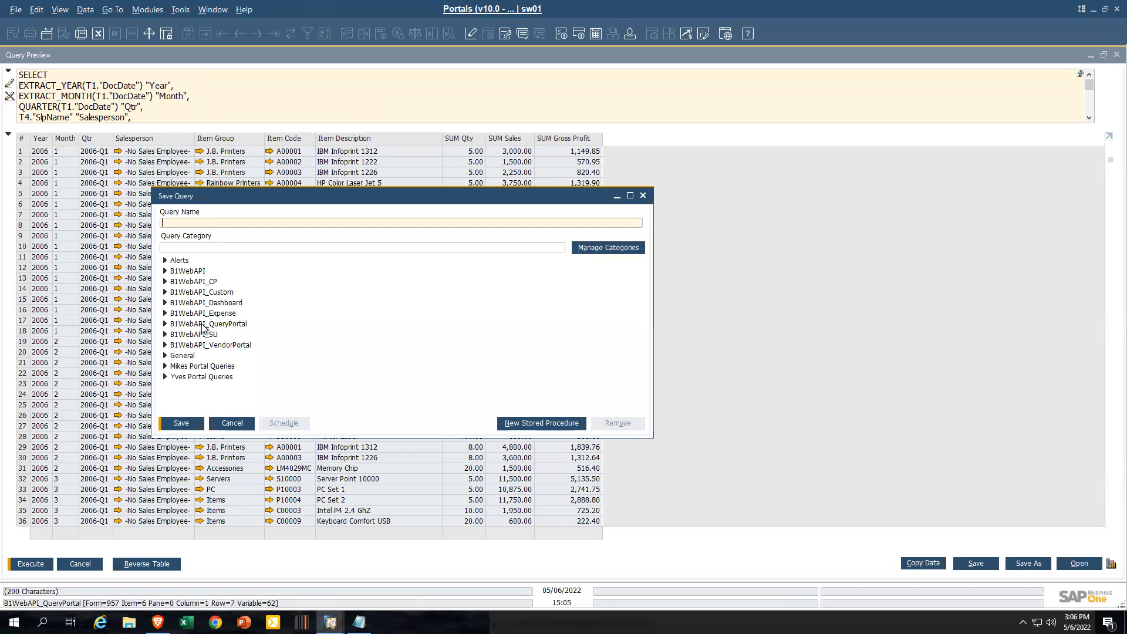
{"action": "left_click", "coordinate": [188, 325]}
{"action": "left_click", "coordinate": [166, 325]}
{"action": "scroll", "coordinate": [226, 358], "scroll_direction": "down", "scroll_amount": 8}
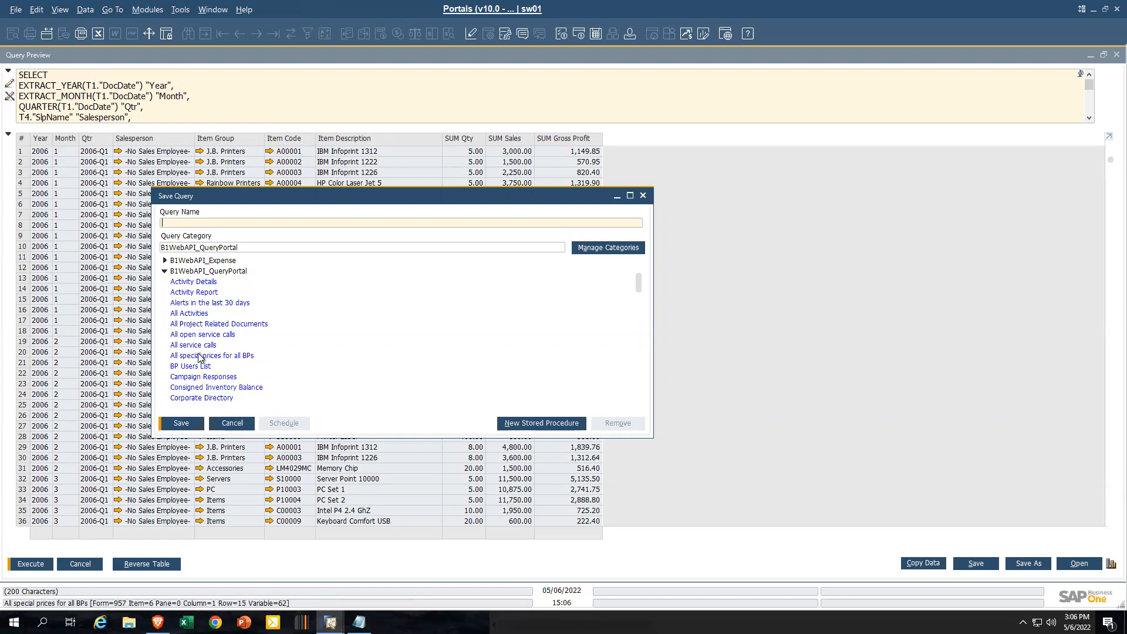
{"action": "scroll", "coordinate": [228, 354], "scroll_direction": "down", "scroll_amount": 12}
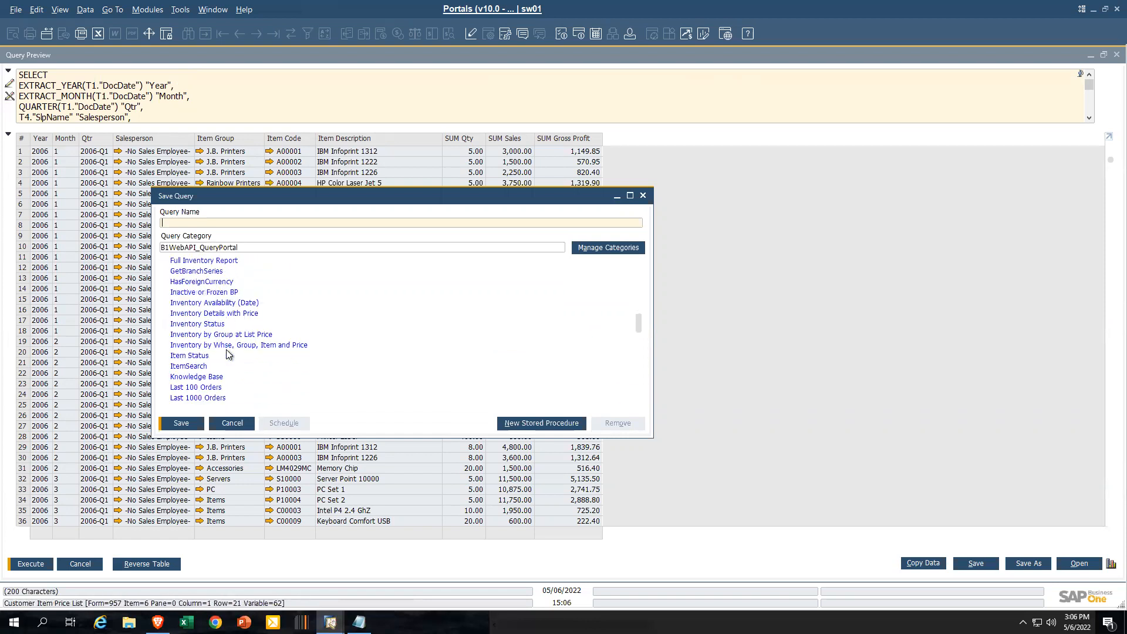
{"action": "scroll", "coordinate": [227, 354], "scroll_direction": "down", "scroll_amount": 8}
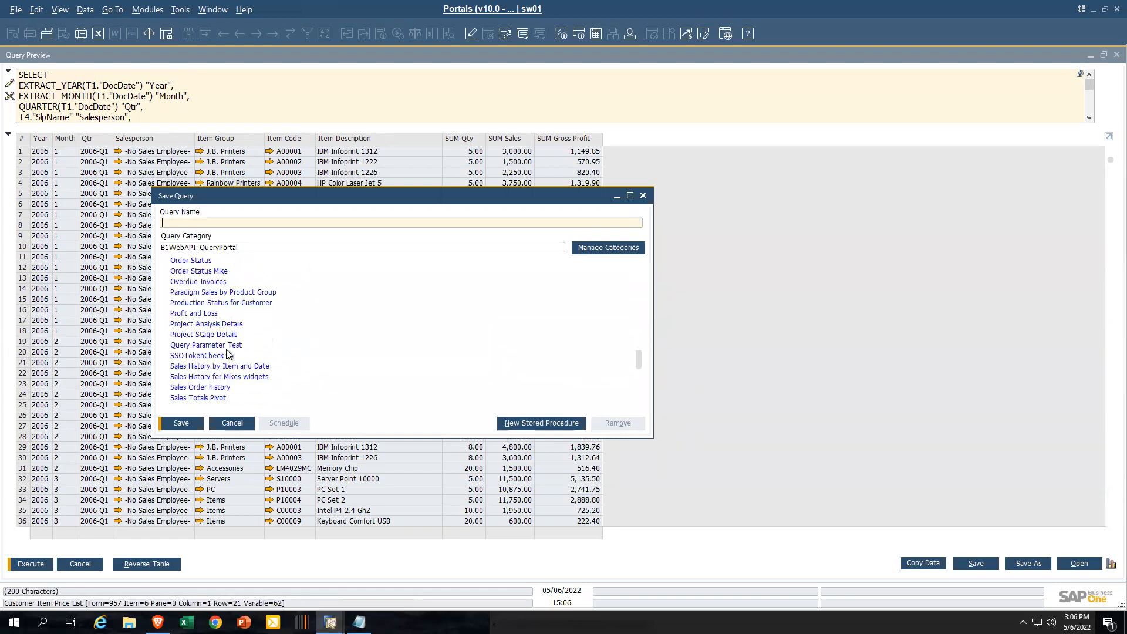
{"action": "scroll", "coordinate": [228, 354], "scroll_direction": "down", "scroll_amount": 1}
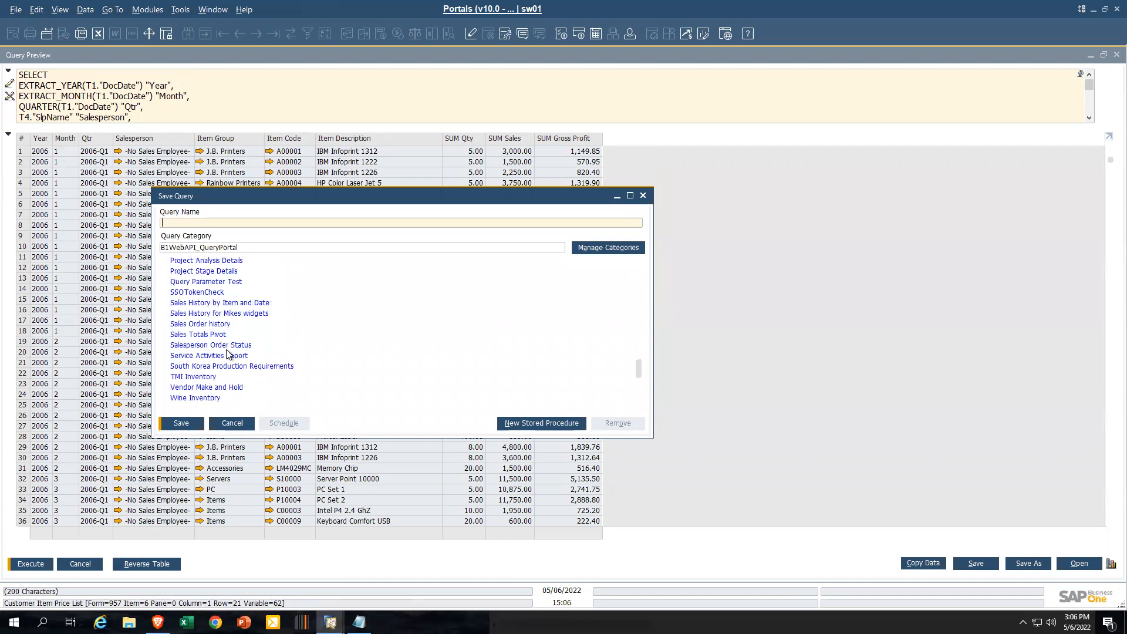
{"action": "left_click", "coordinate": [217, 334]}
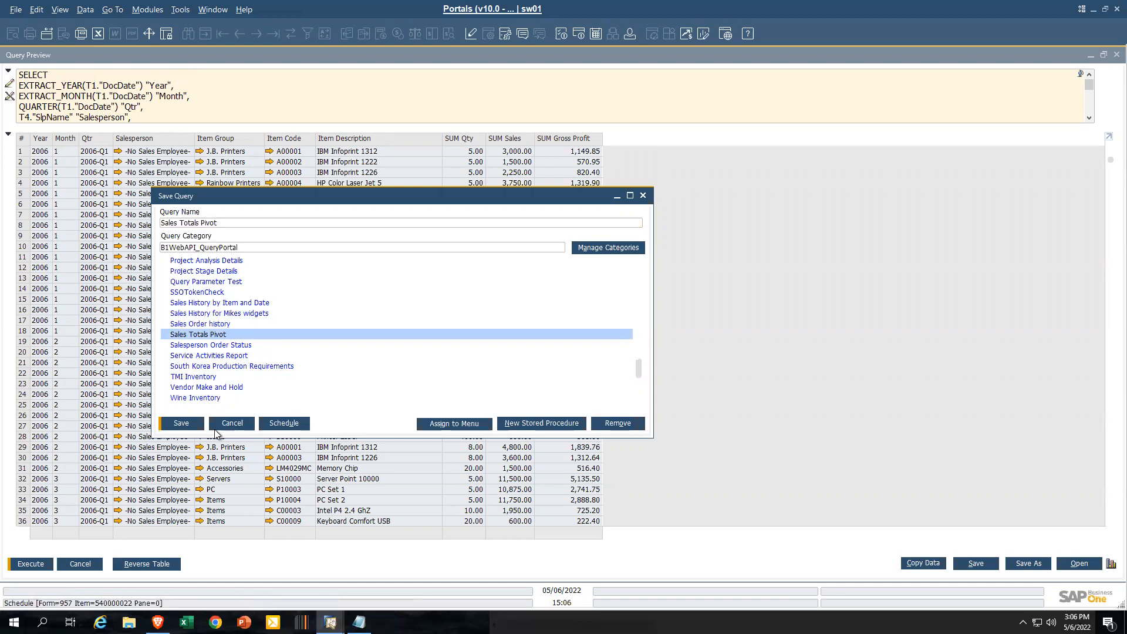
{"action": "left_click", "coordinate": [187, 426]}
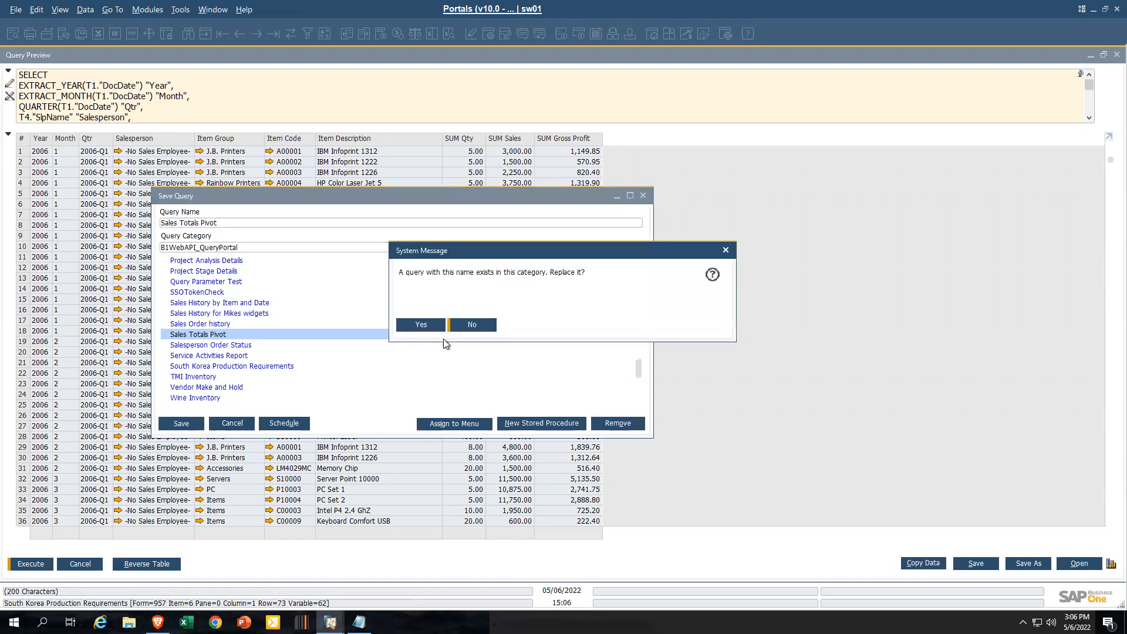
{"action": "left_click", "coordinate": [424, 323]}
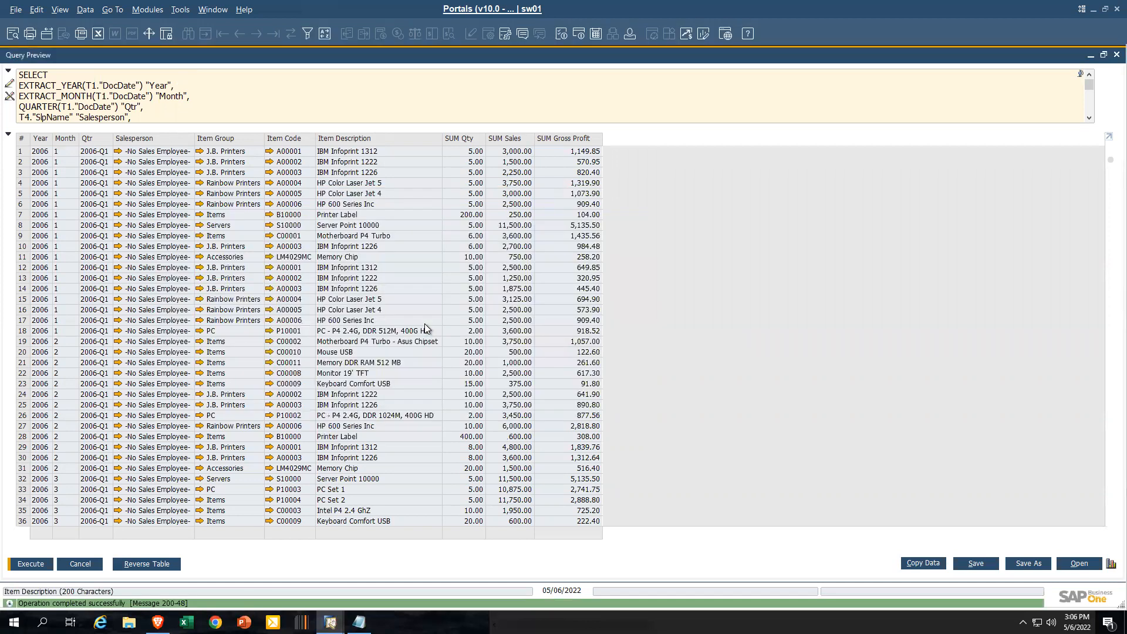
{"action": "left_click", "coordinate": [80, 563]}
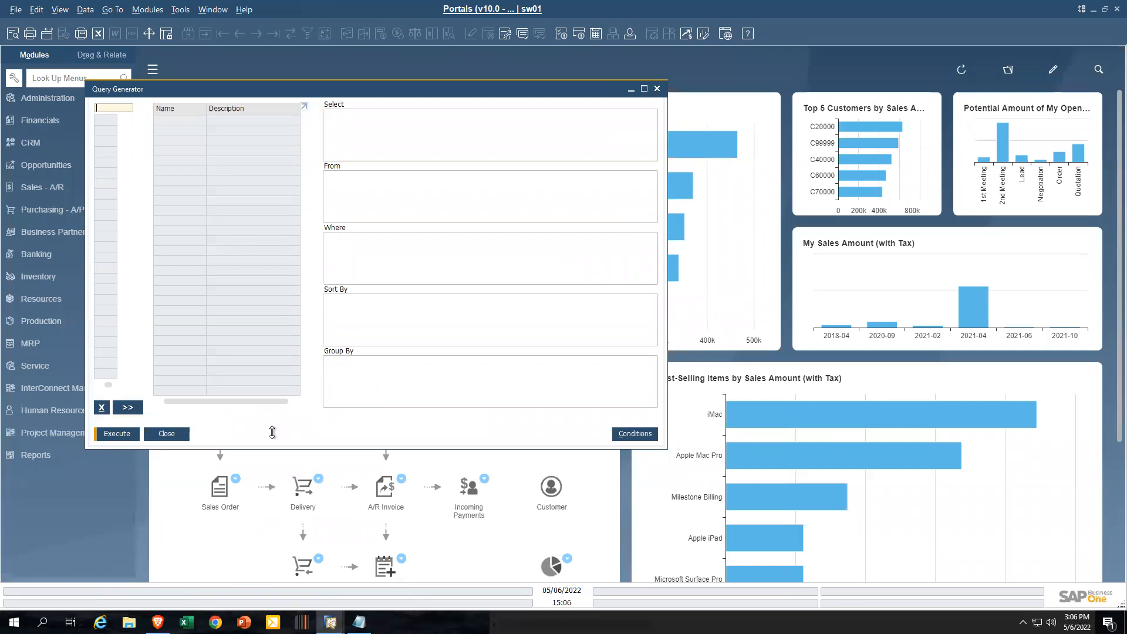
{"action": "left_click", "coordinate": [166, 434]}
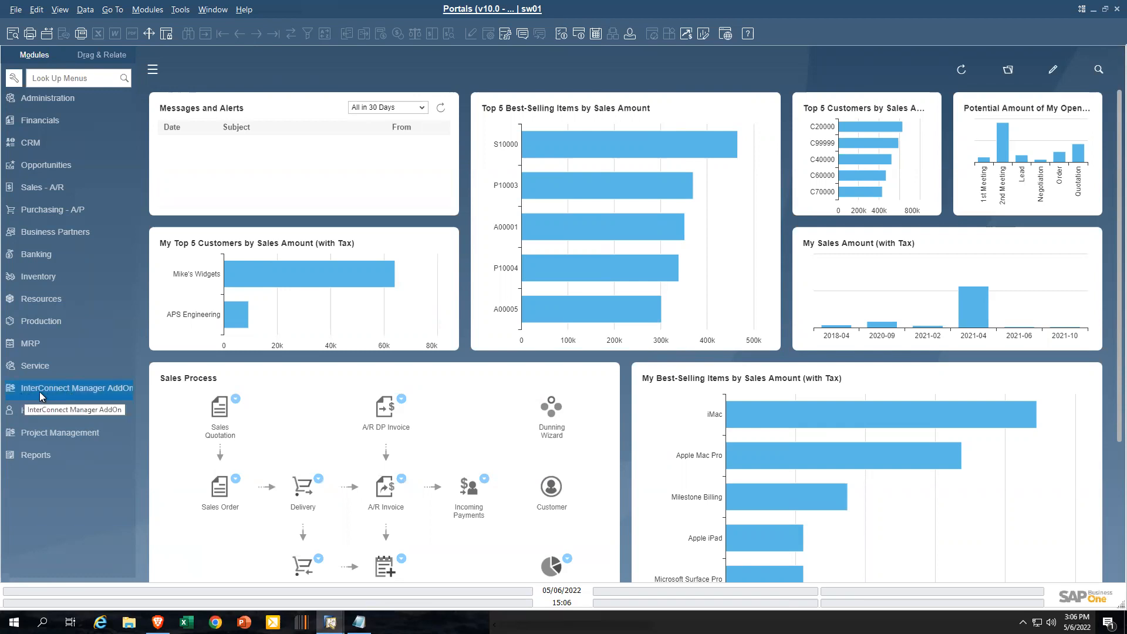
Open Manage Reports in the InterConnect Manager add-on, filter the application to Employee Portal, and maximize the window
{"action": "left_click", "coordinate": [88, 390]}
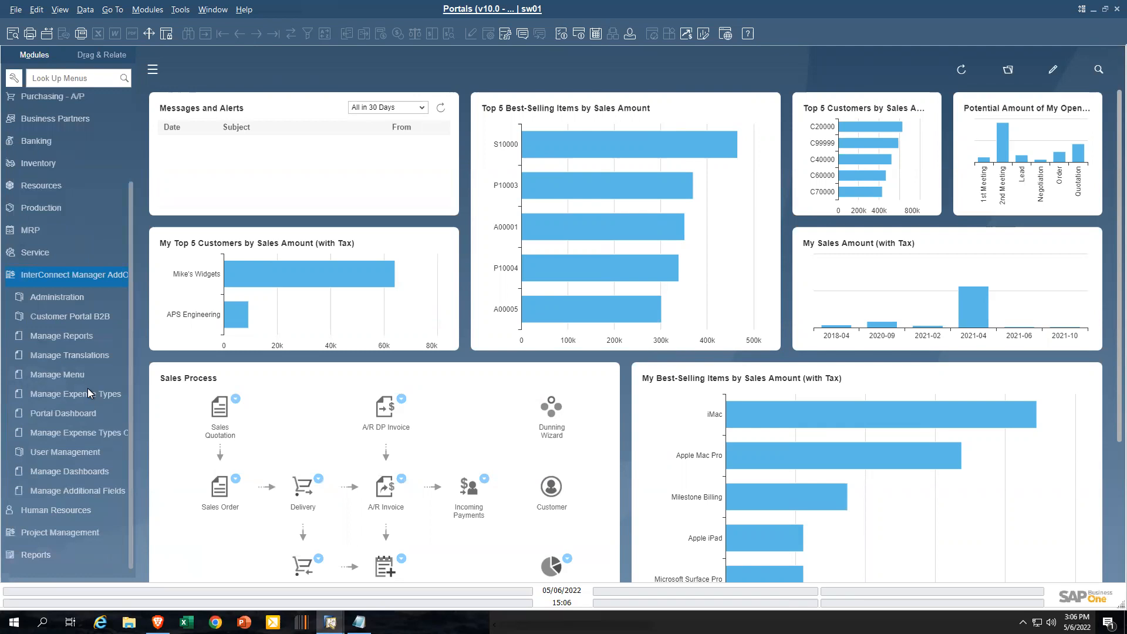
{"action": "left_click", "coordinate": [76, 337]}
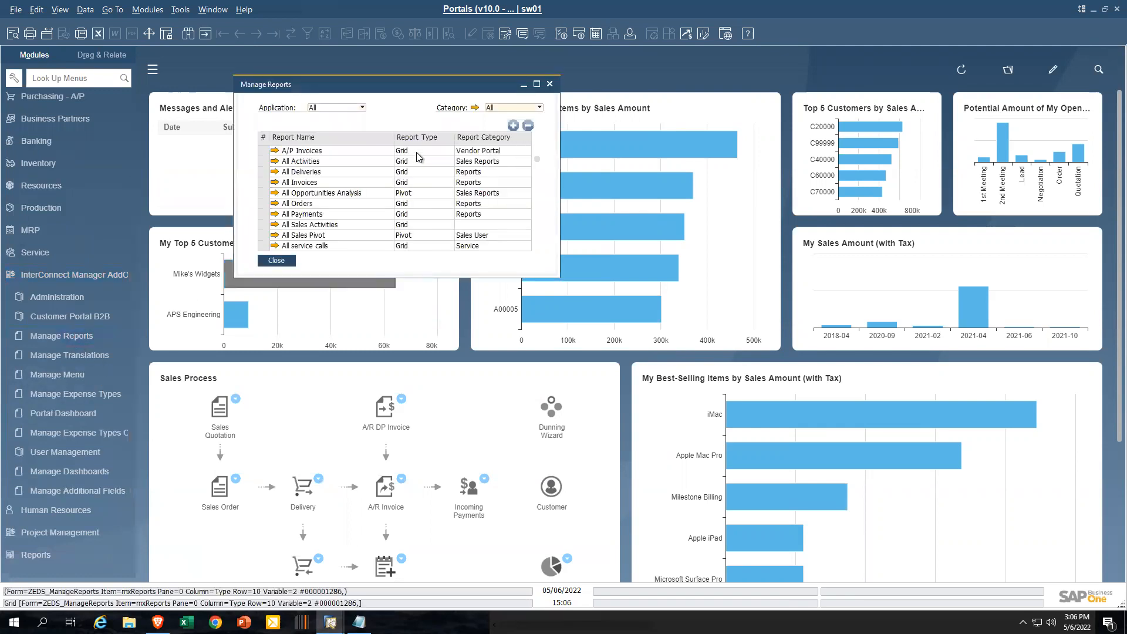
{"action": "left_click", "coordinate": [363, 108]}
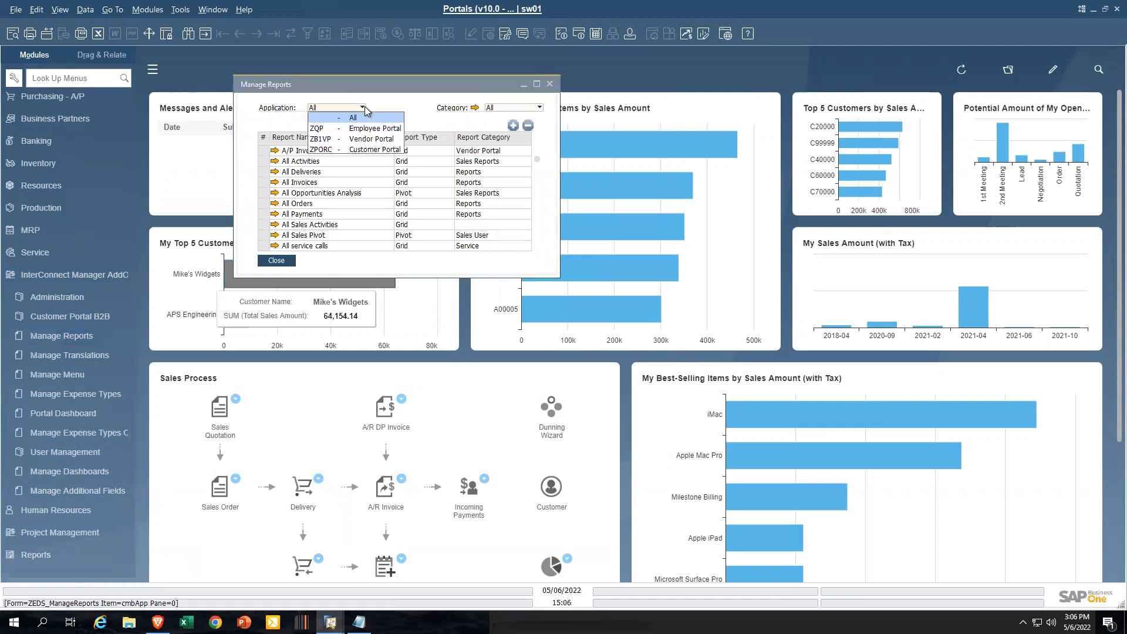
{"action": "left_click", "coordinate": [373, 128]}
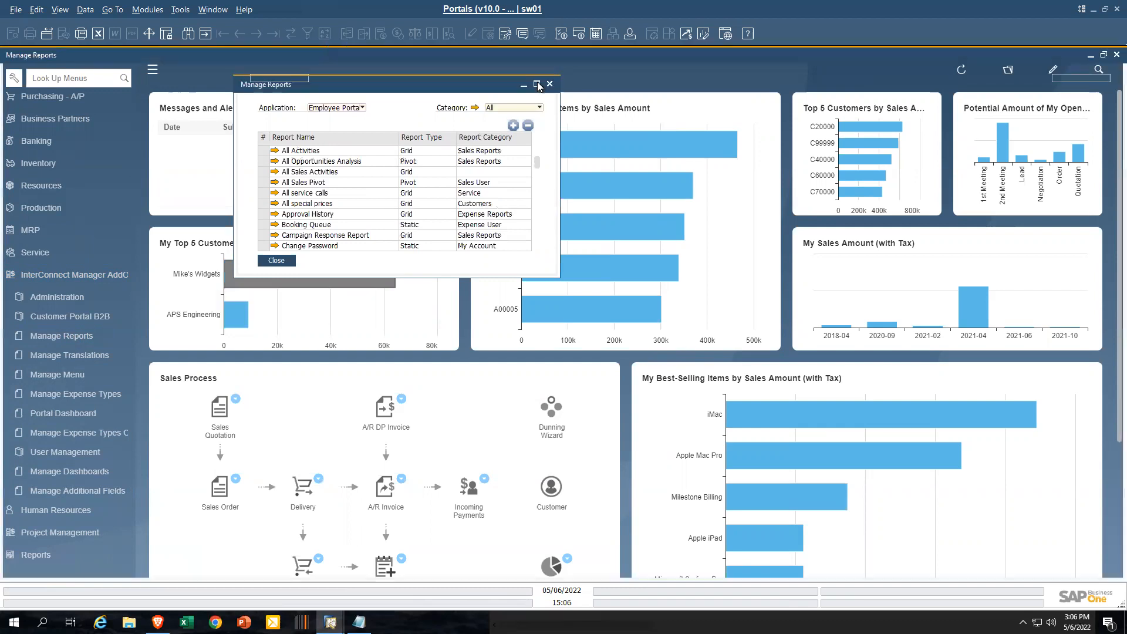
{"action": "left_click", "coordinate": [536, 84]}
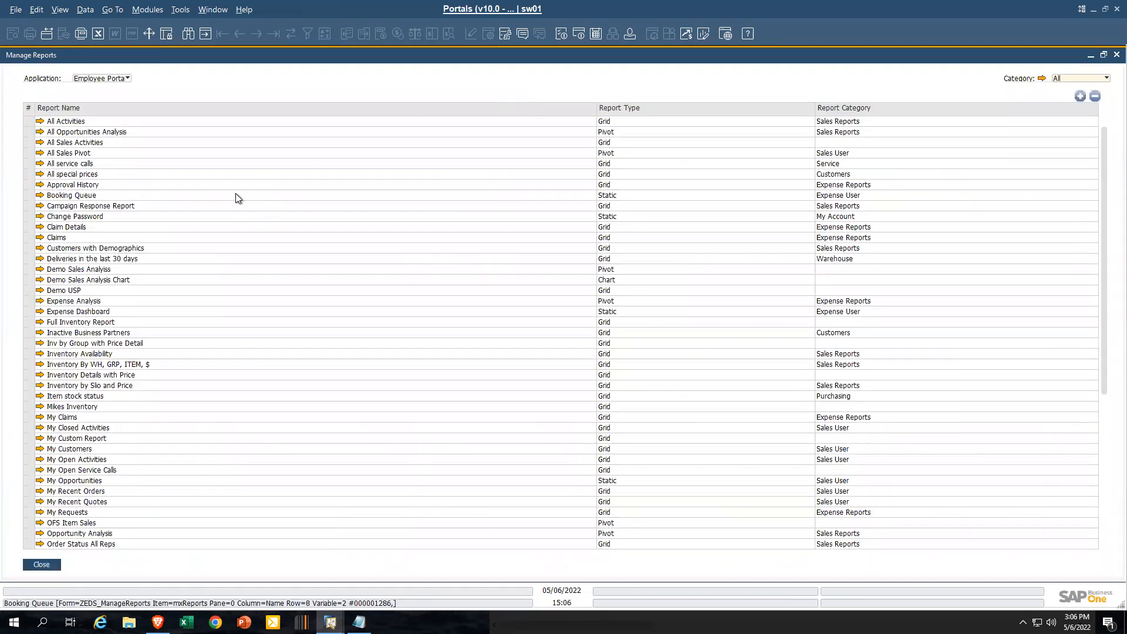
Open the All Sales Pivot report entry, preview its linked query, and select Sales Totals Pivot as the query
{"action": "left_click", "coordinate": [29, 153]}
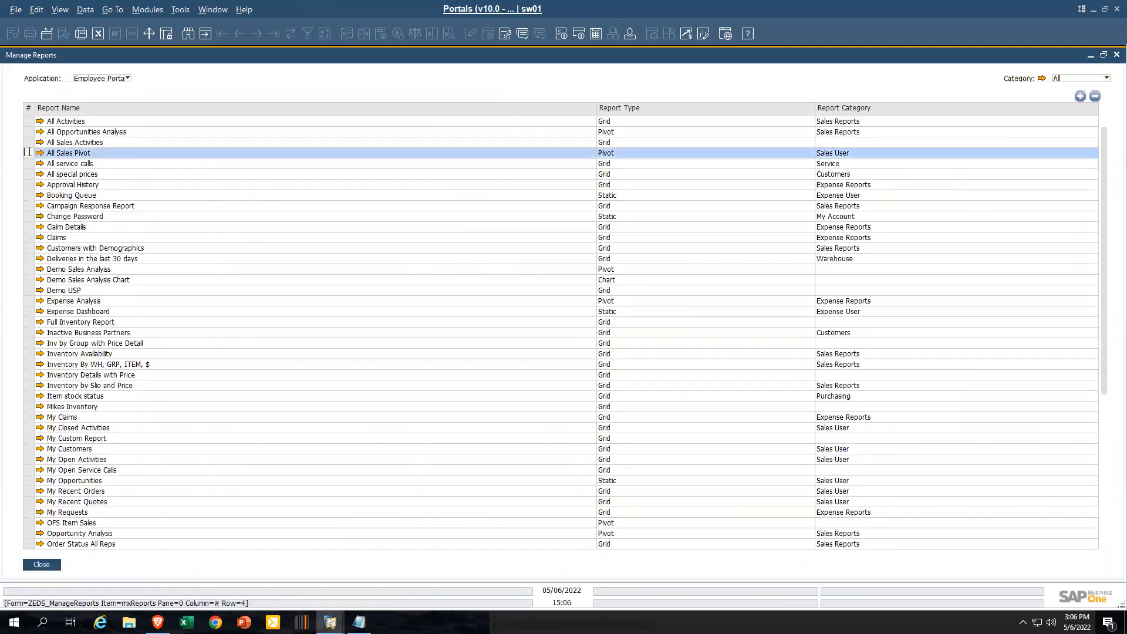
{"action": "left_click", "coordinate": [40, 153]}
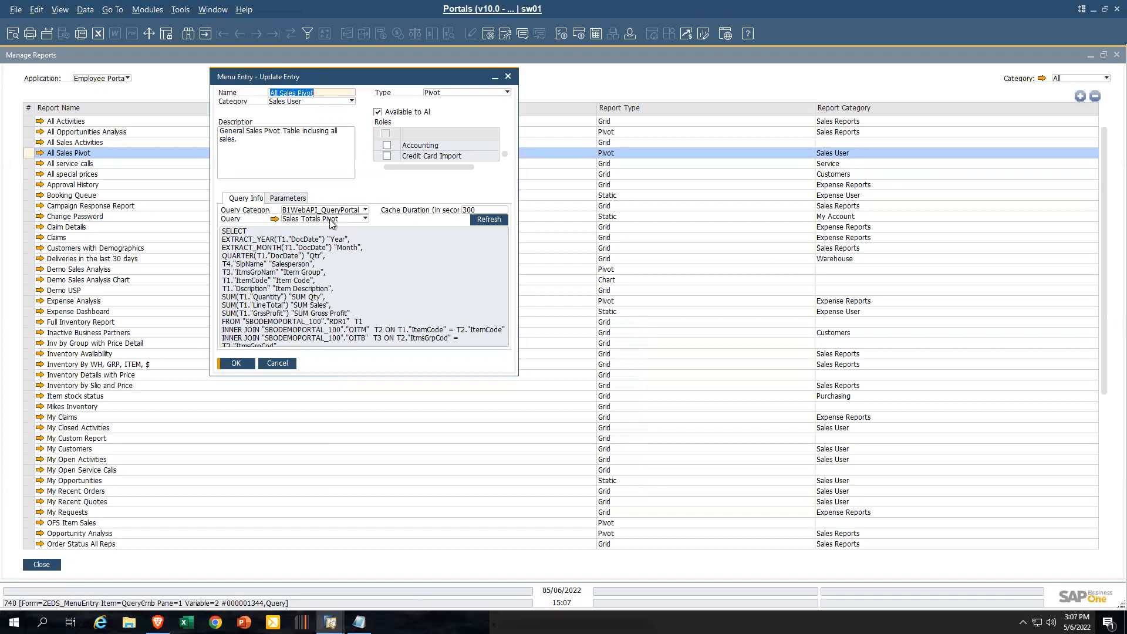
{"action": "left_click", "coordinate": [274, 218]}
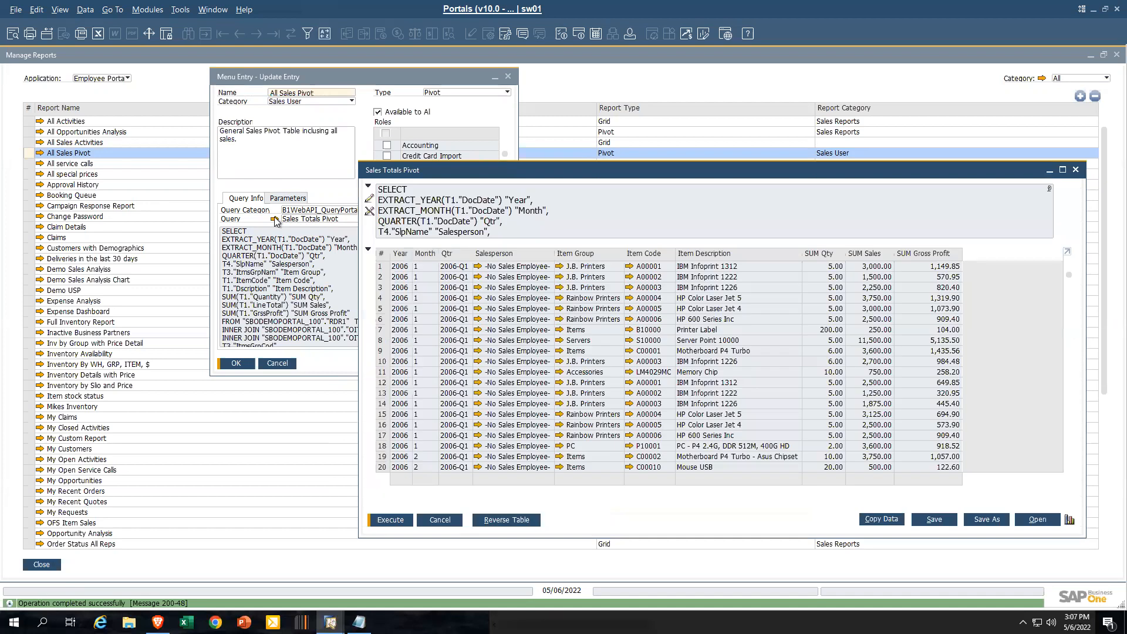
{"action": "left_click", "coordinate": [440, 519]}
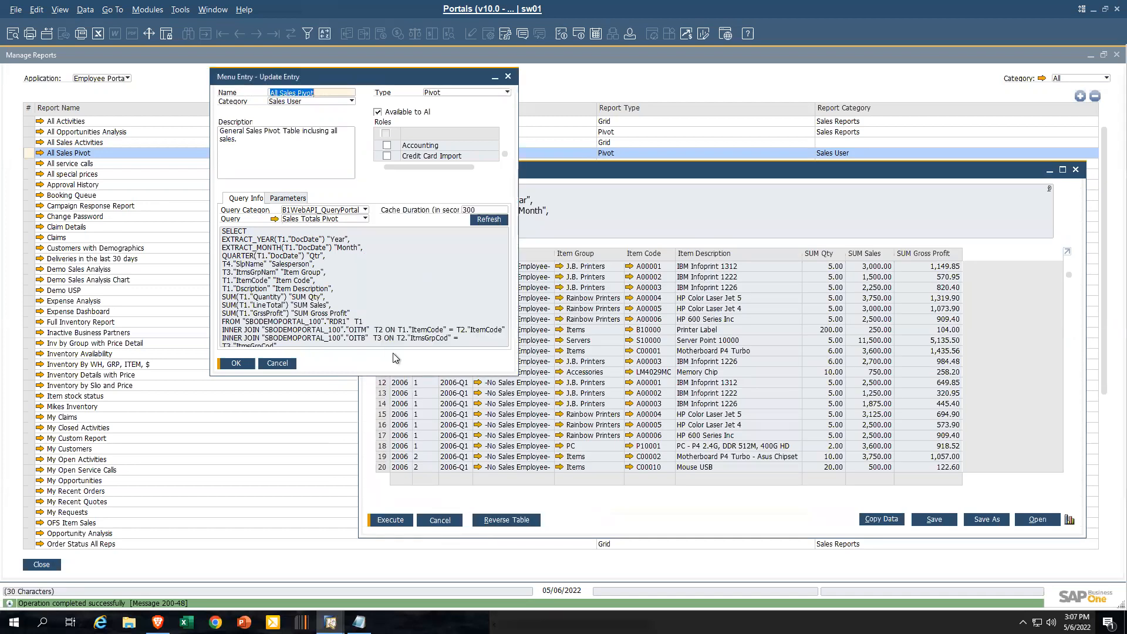
{"action": "left_click", "coordinate": [365, 219]}
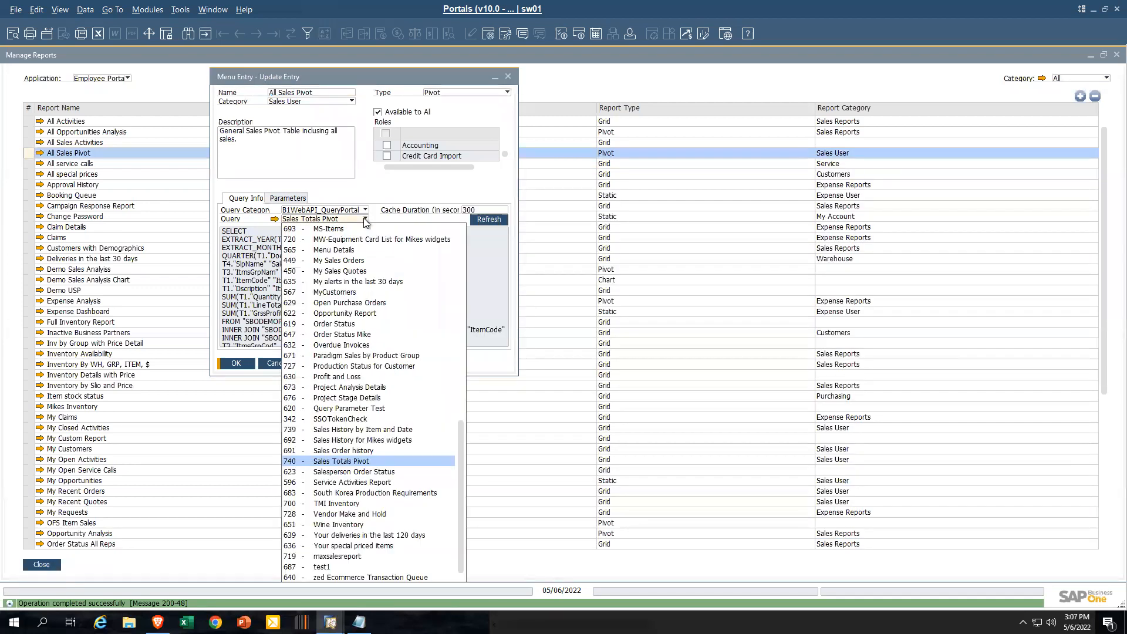
{"action": "left_click", "coordinate": [364, 463]}
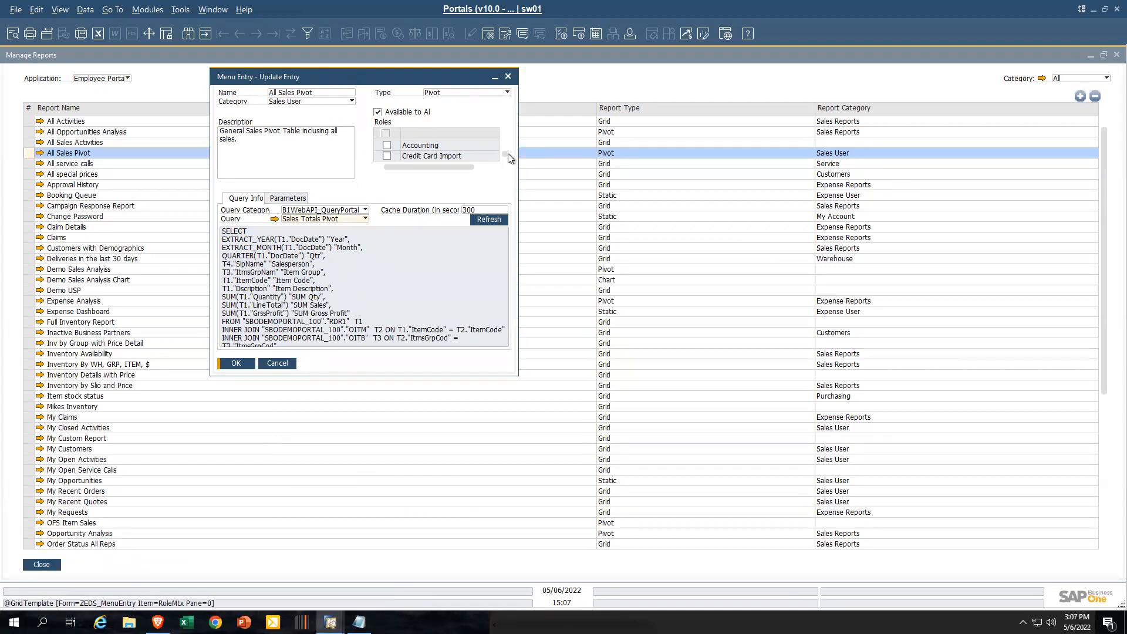
Review the roles and report types of the All Sales Pivot entry, confirm the entry, and close Manage Reports
{"action": "scroll", "coordinate": [505, 158], "scroll_direction": "down", "scroll_amount": 2}
{"action": "scroll", "coordinate": [493, 143], "scroll_direction": "down", "scroll_amount": 1}
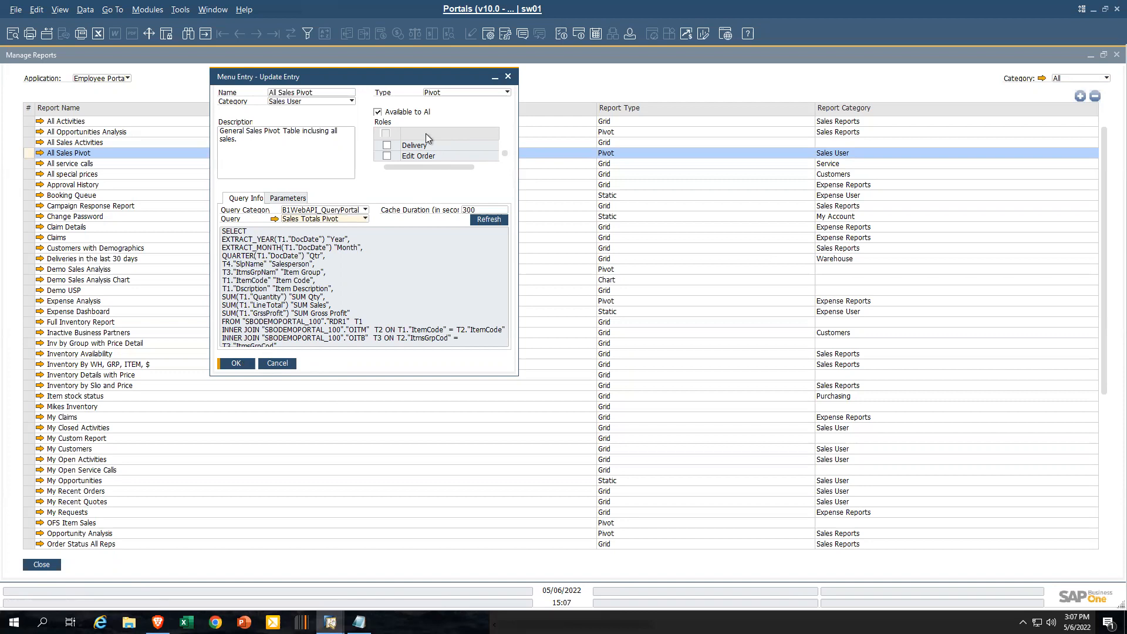
{"action": "left_click", "coordinate": [508, 94]}
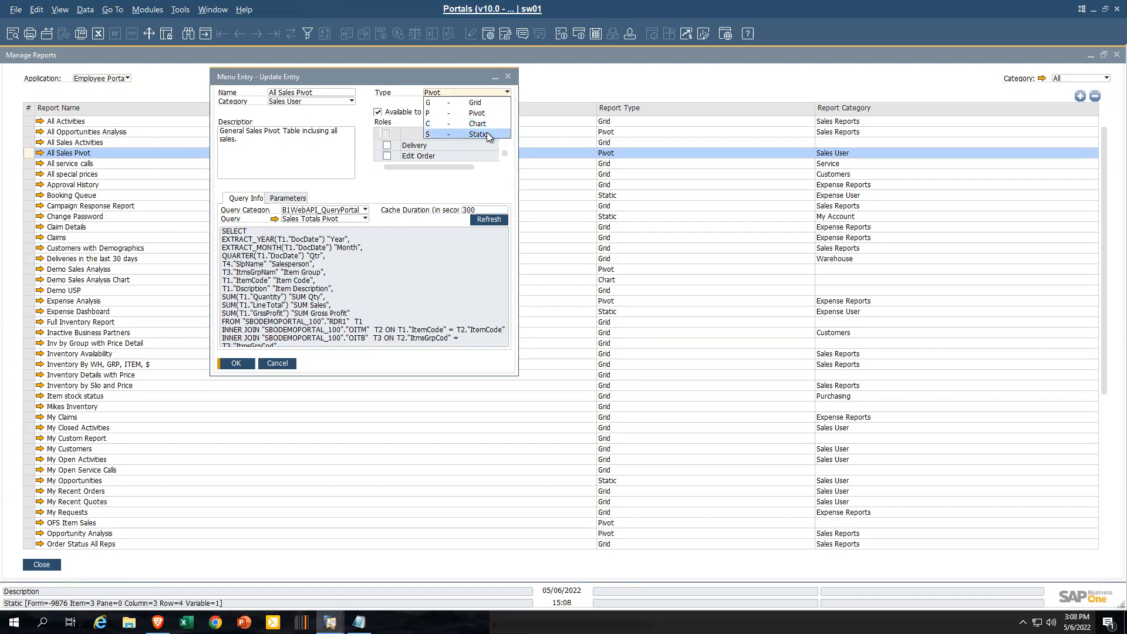
{"action": "left_click", "coordinate": [463, 75]}
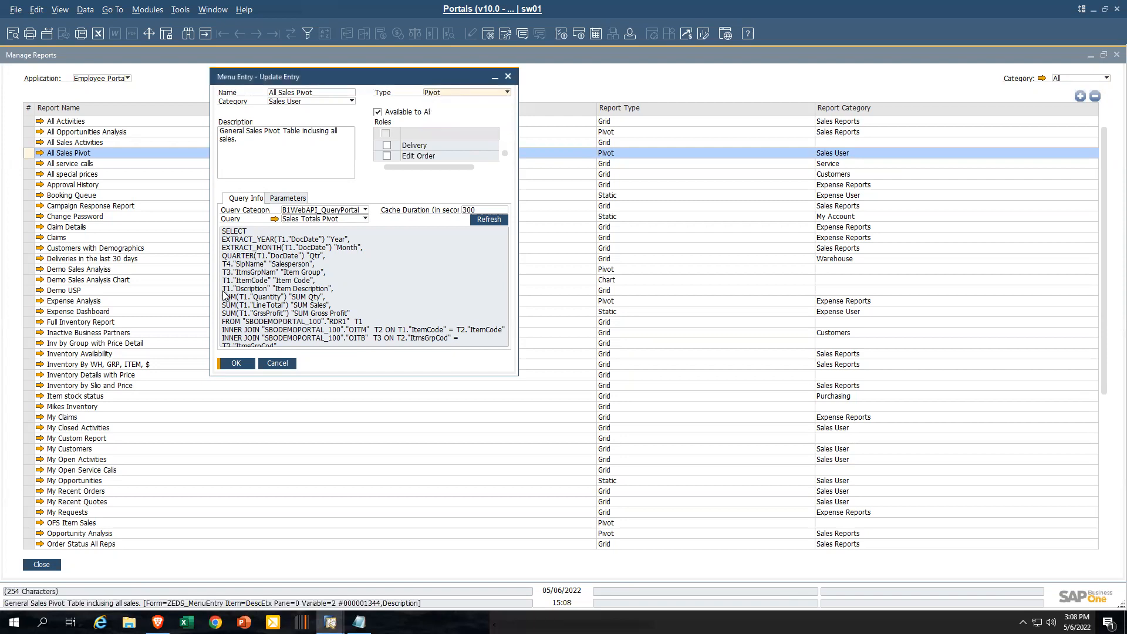
{"action": "left_click", "coordinate": [237, 363]}
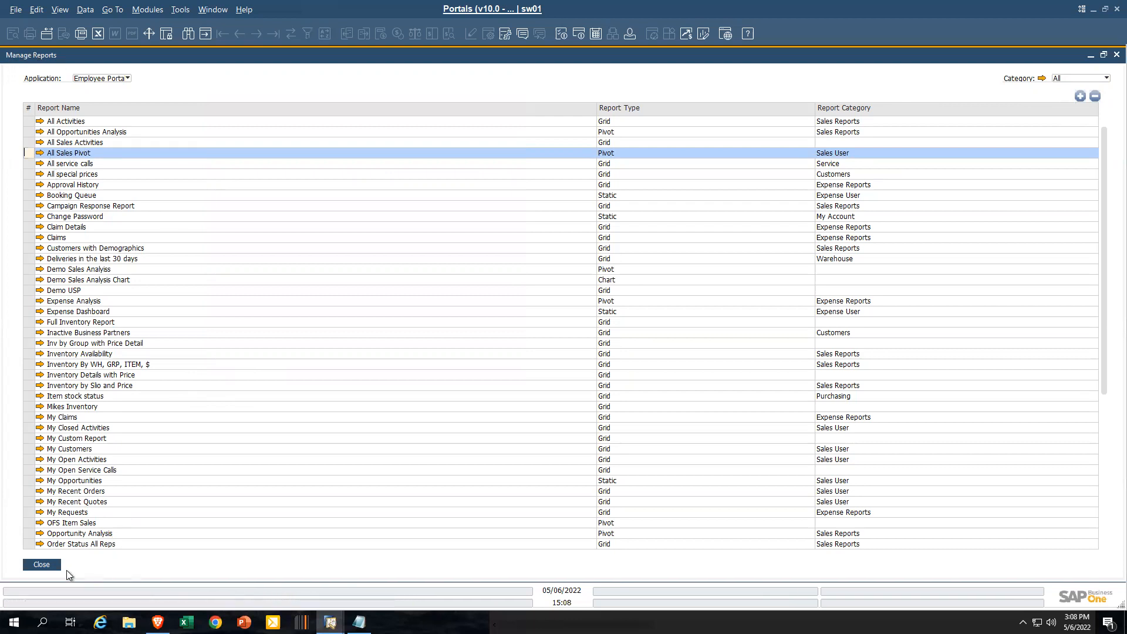
{"action": "left_click", "coordinate": [42, 564]}
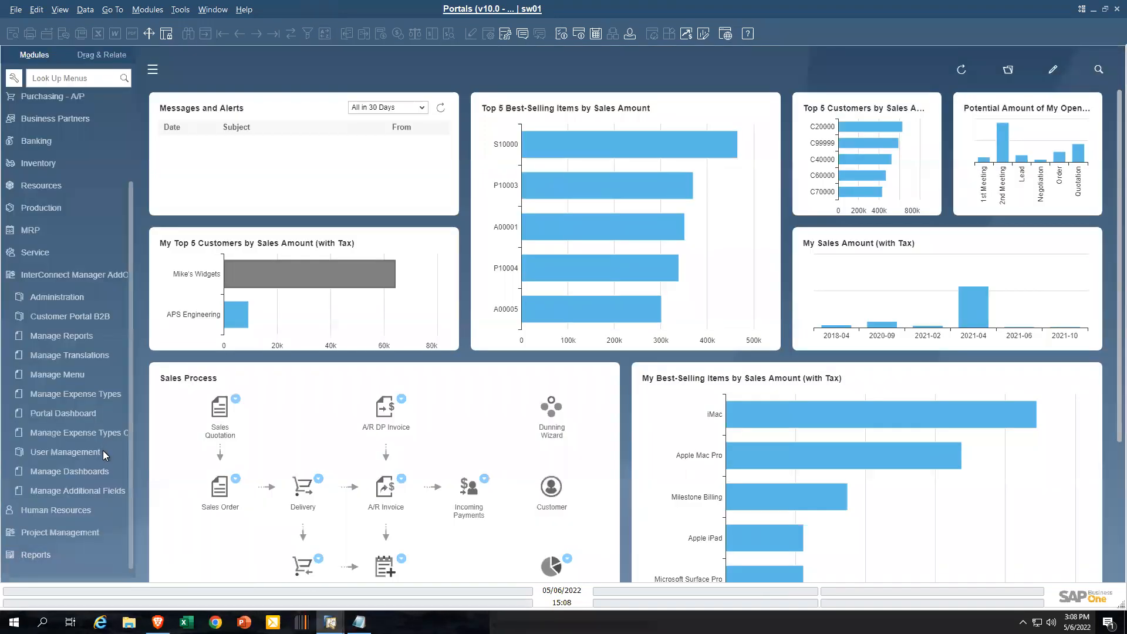
Open Manage Menu in the InterConnect Manager add-on, maximize the window, and load the Employee Portal Web menu of the Employee Portal application
{"action": "left_click", "coordinate": [52, 376]}
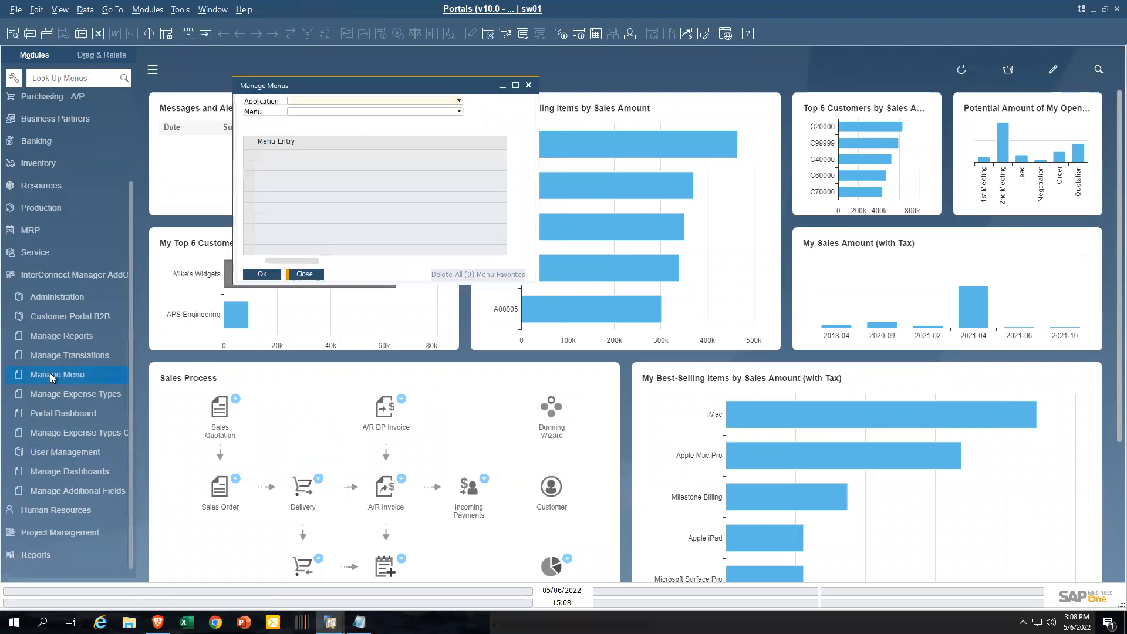
{"action": "left_click", "coordinate": [516, 85]}
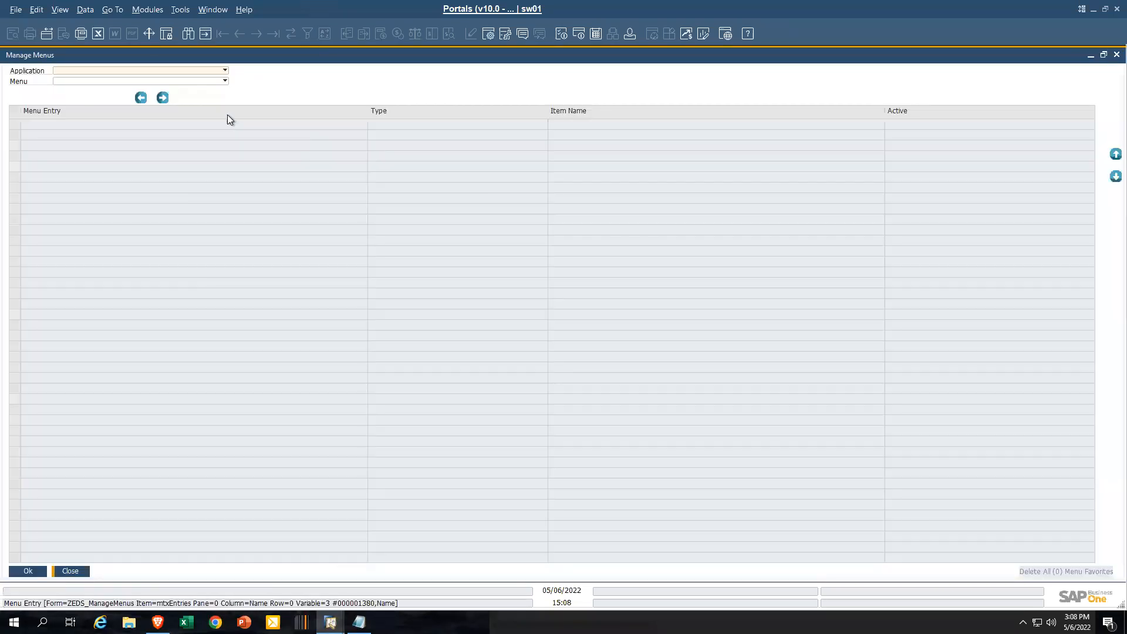
{"action": "left_click", "coordinate": [224, 71]}
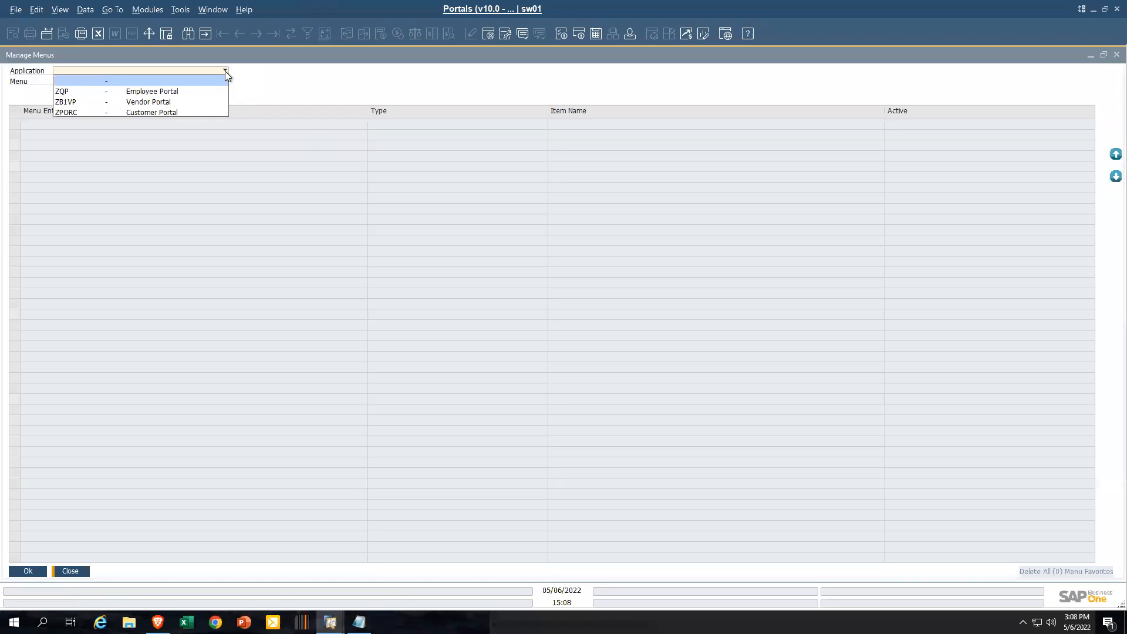
{"action": "left_click", "coordinate": [167, 93]}
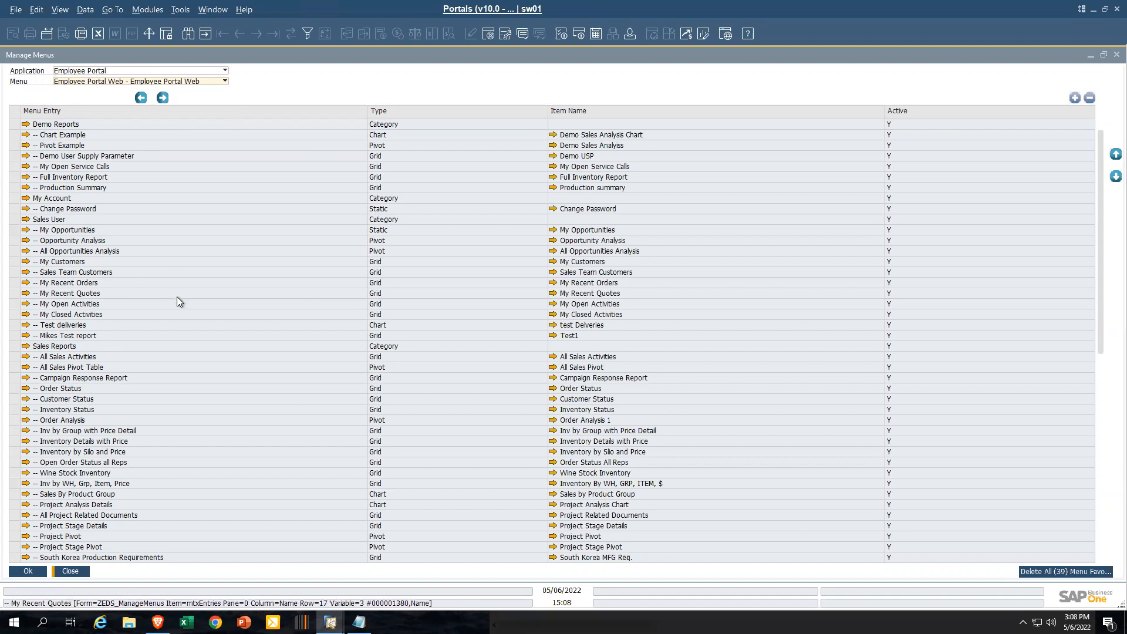
{"action": "left_click", "coordinate": [1075, 98]}
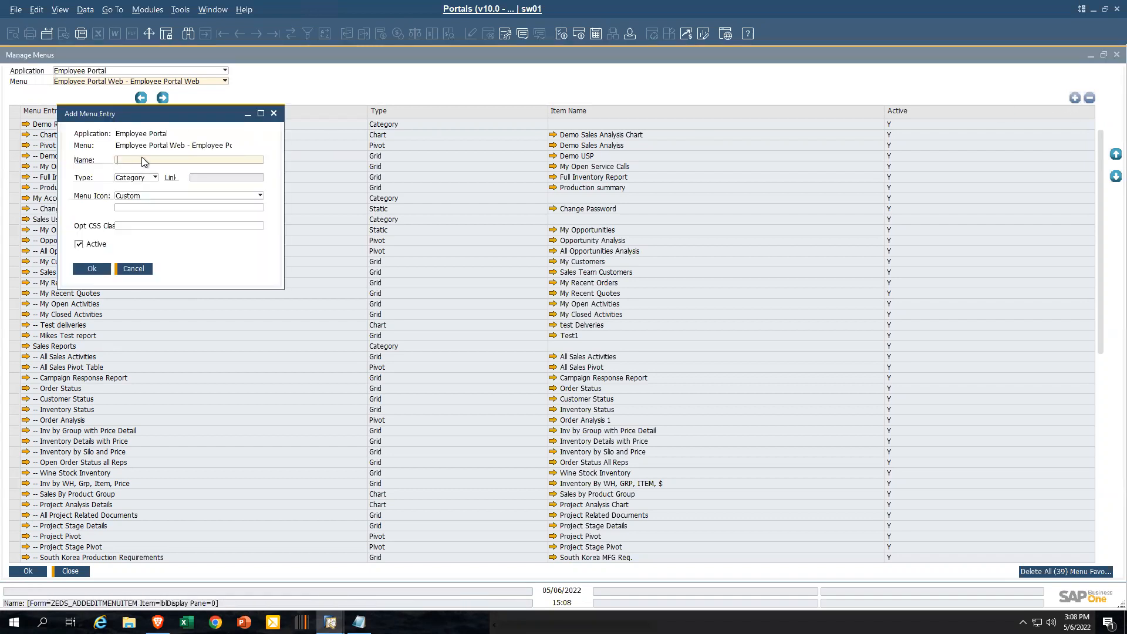
{"action": "left_click", "coordinate": [154, 177]}
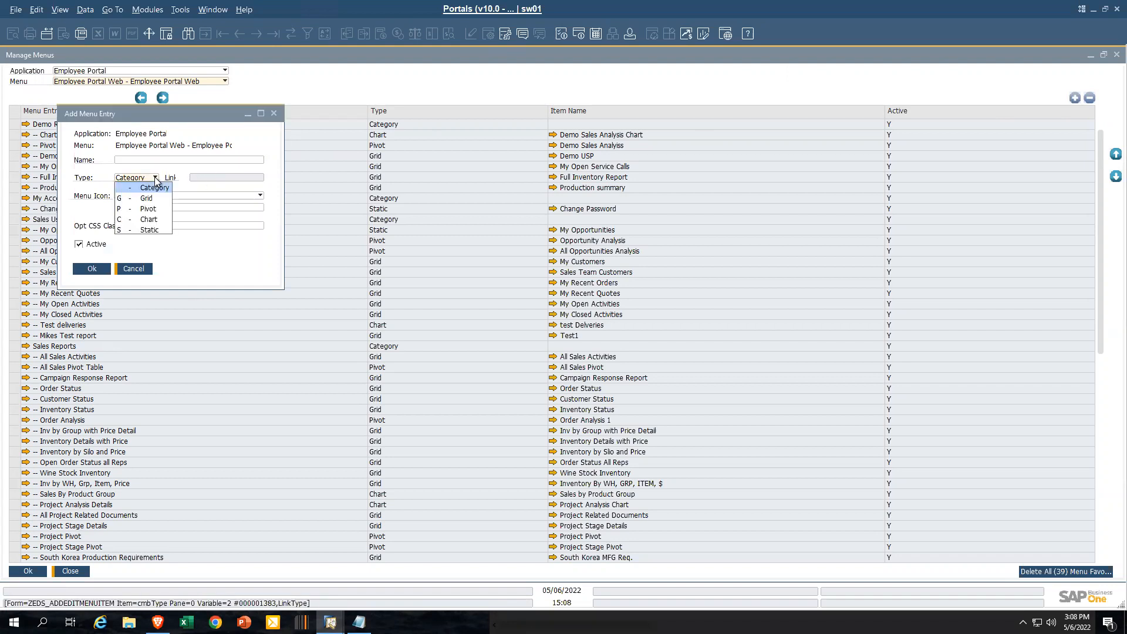
{"action": "left_click", "coordinate": [151, 209]}
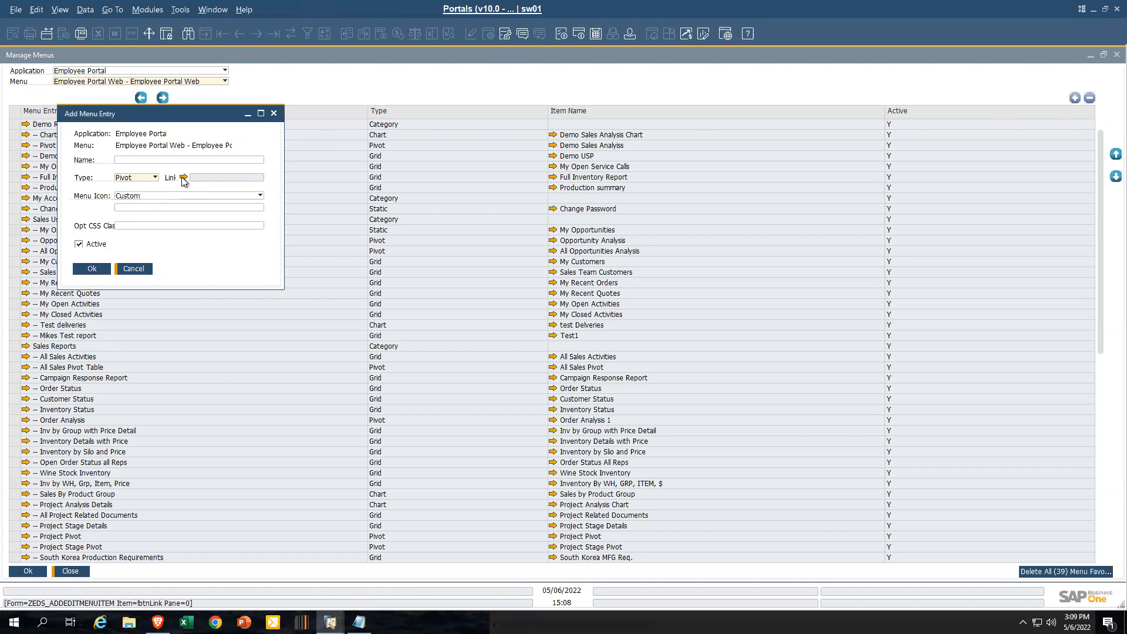
{"action": "left_click", "coordinate": [182, 177]}
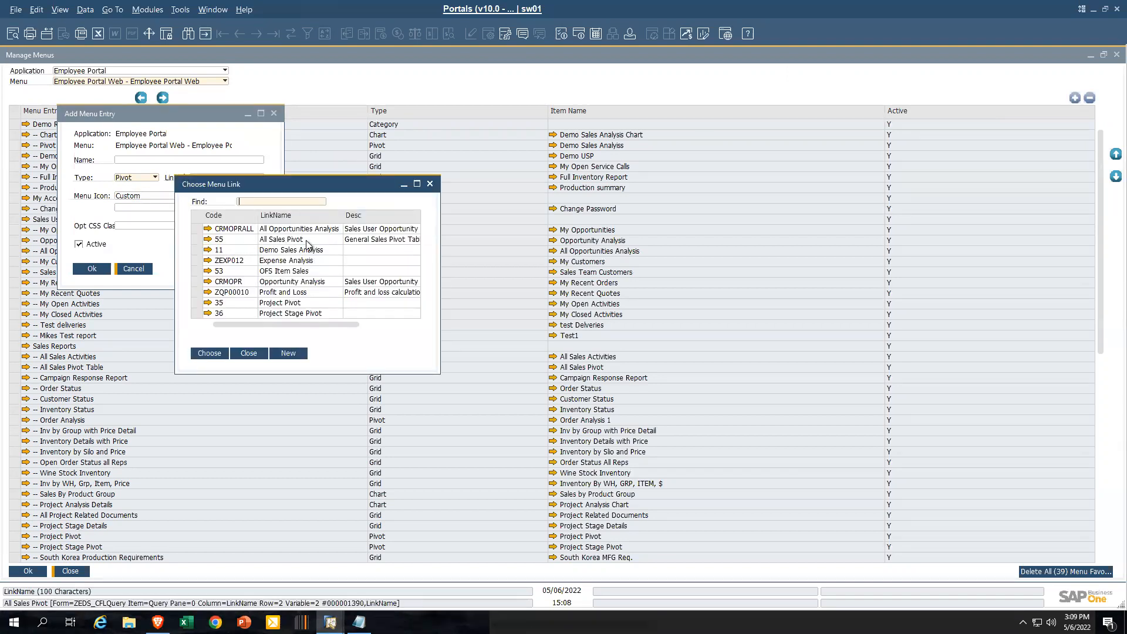
{"action": "left_click", "coordinate": [199, 238]}
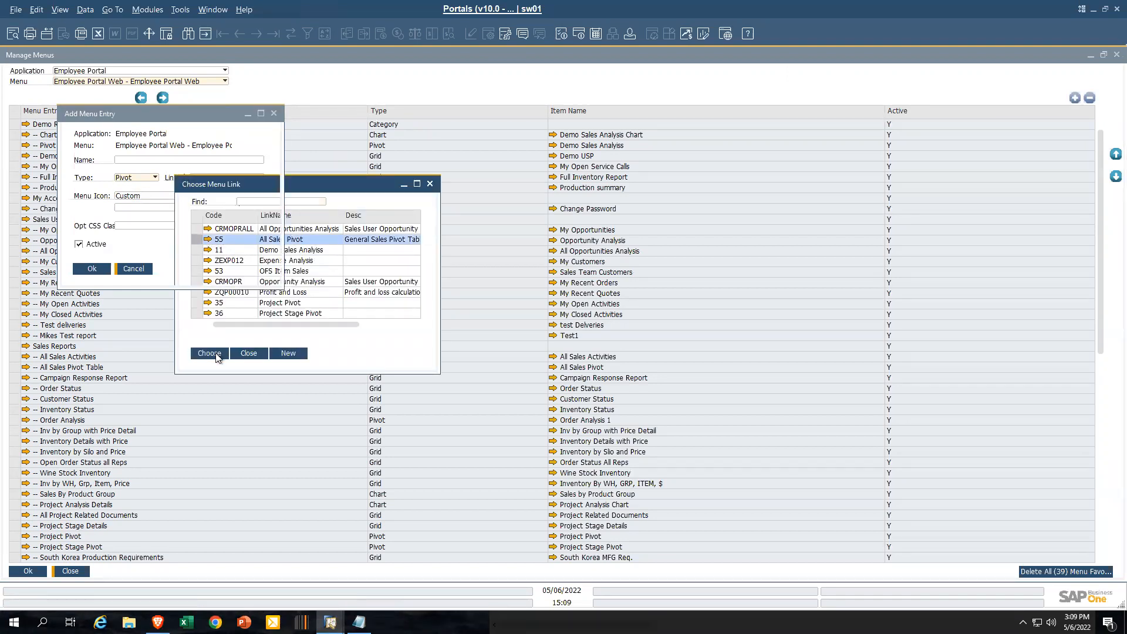
{"action": "left_click", "coordinate": [211, 353]}
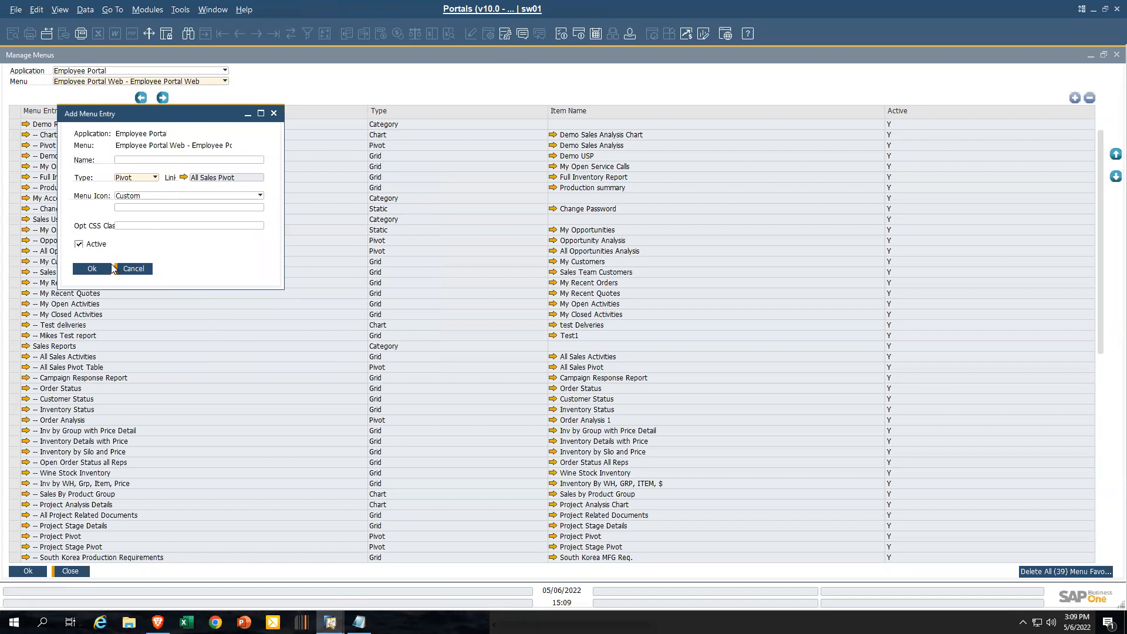
{"action": "left_click", "coordinate": [138, 269]}
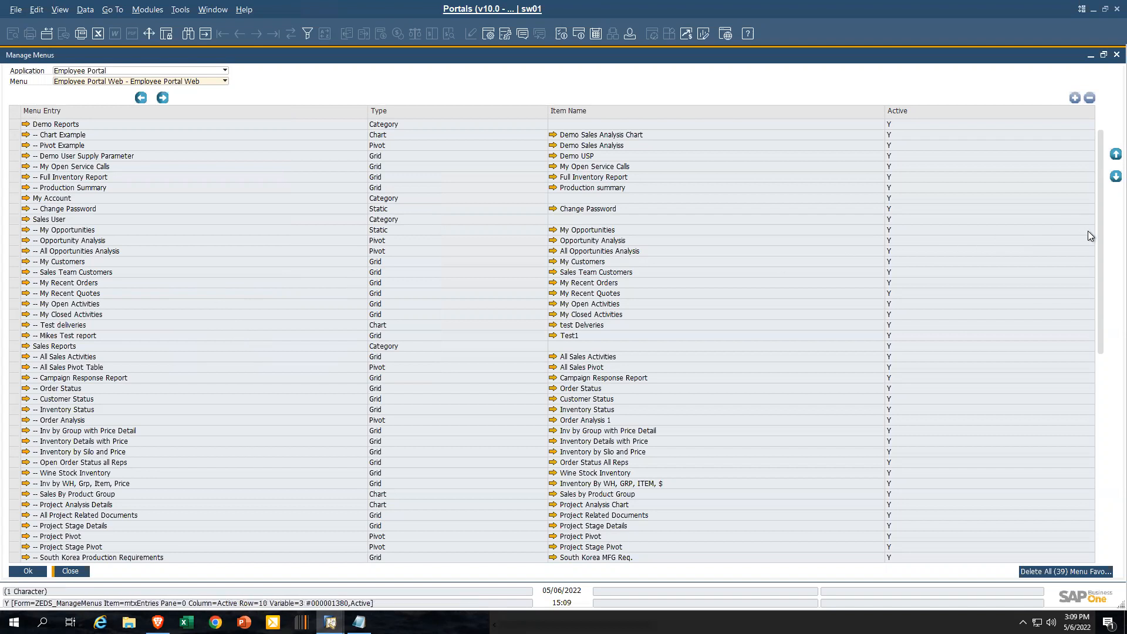
Move the All Sales Pivot Table entry down two places within the Sales Reports category and back up two places
{"action": "left_click_drag", "start_coordinate": [1100, 270], "coordinate": [1093, 538]}
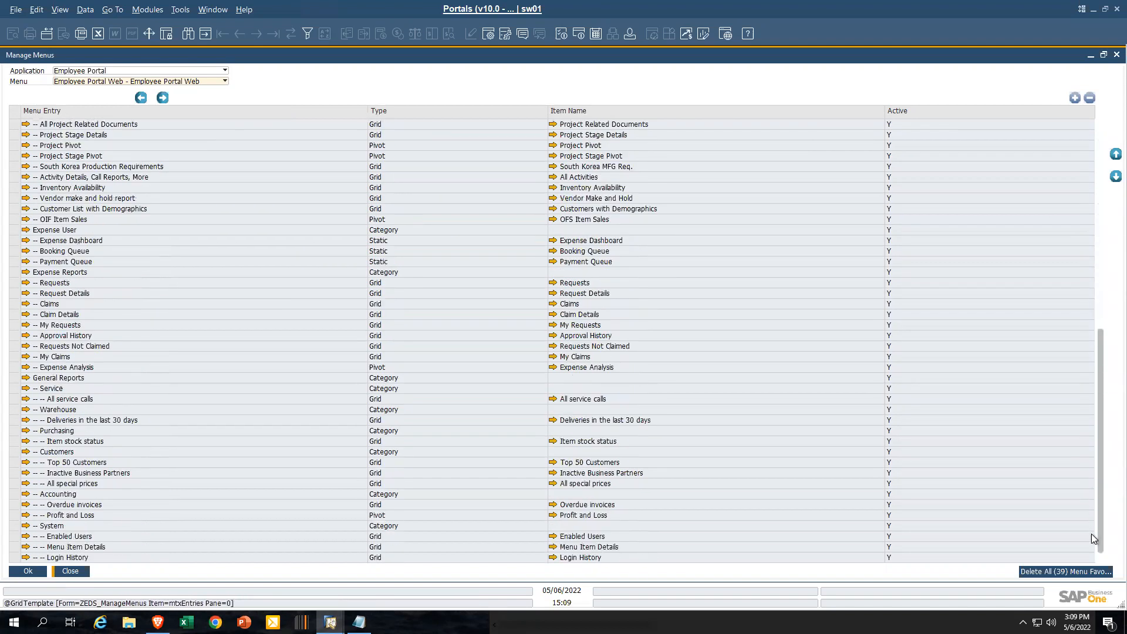
{"action": "scroll", "coordinate": [1076, 439], "scroll_direction": "up", "scroll_amount": 3}
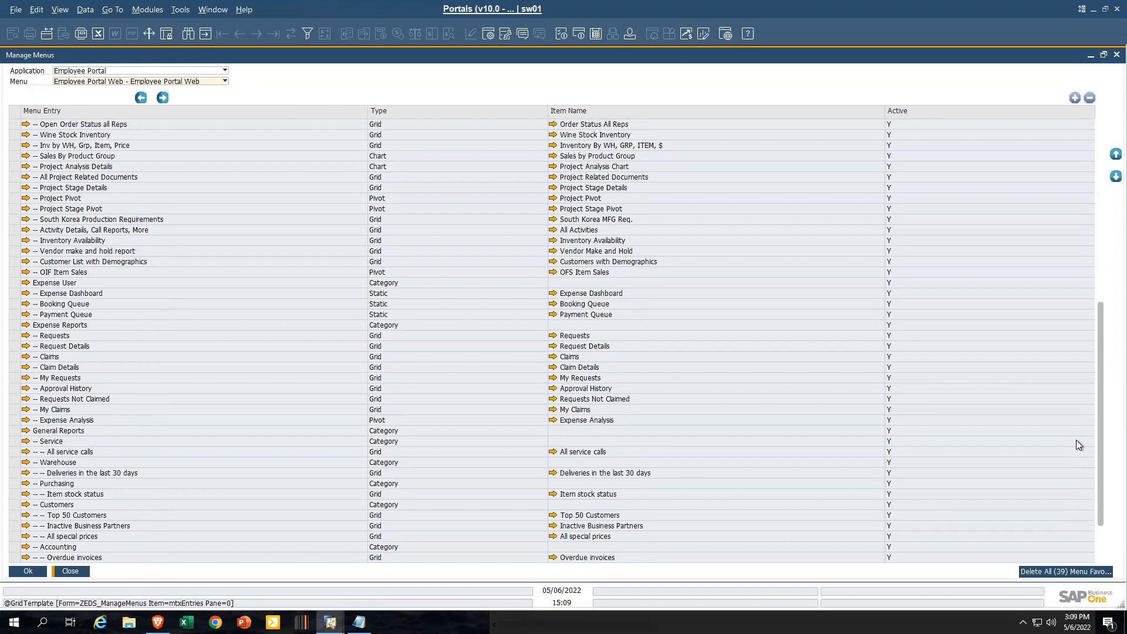
{"action": "scroll", "coordinate": [1069, 417], "scroll_direction": "down", "scroll_amount": 1}
{"action": "scroll", "coordinate": [1073, 418], "scroll_direction": "up", "scroll_amount": 5}
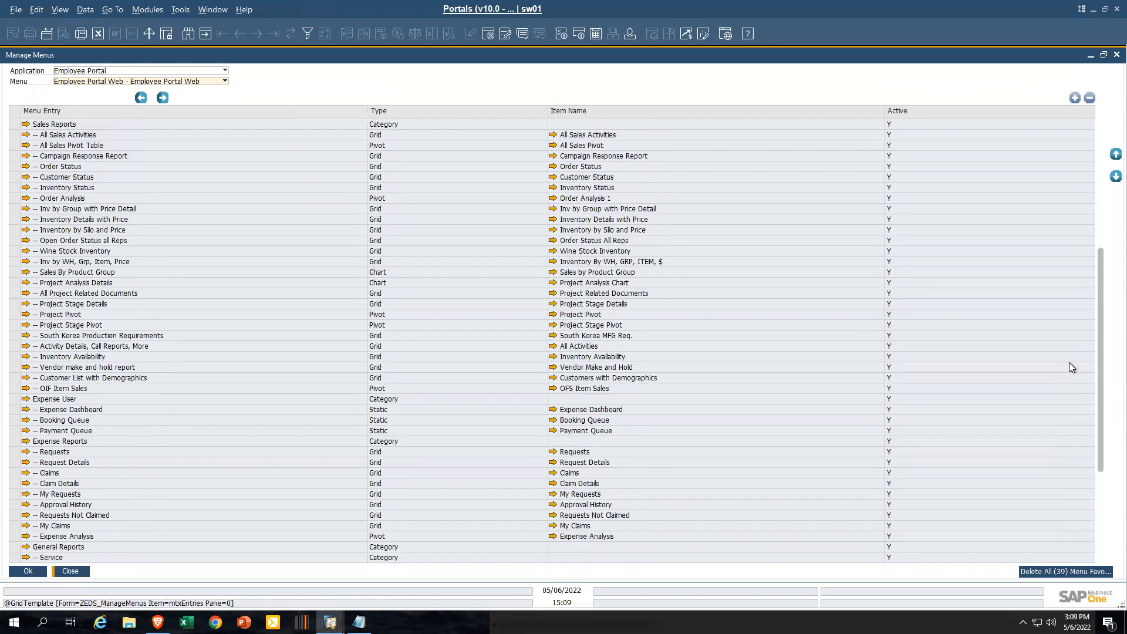
{"action": "scroll", "coordinate": [1069, 347], "scroll_direction": "up", "scroll_amount": 1}
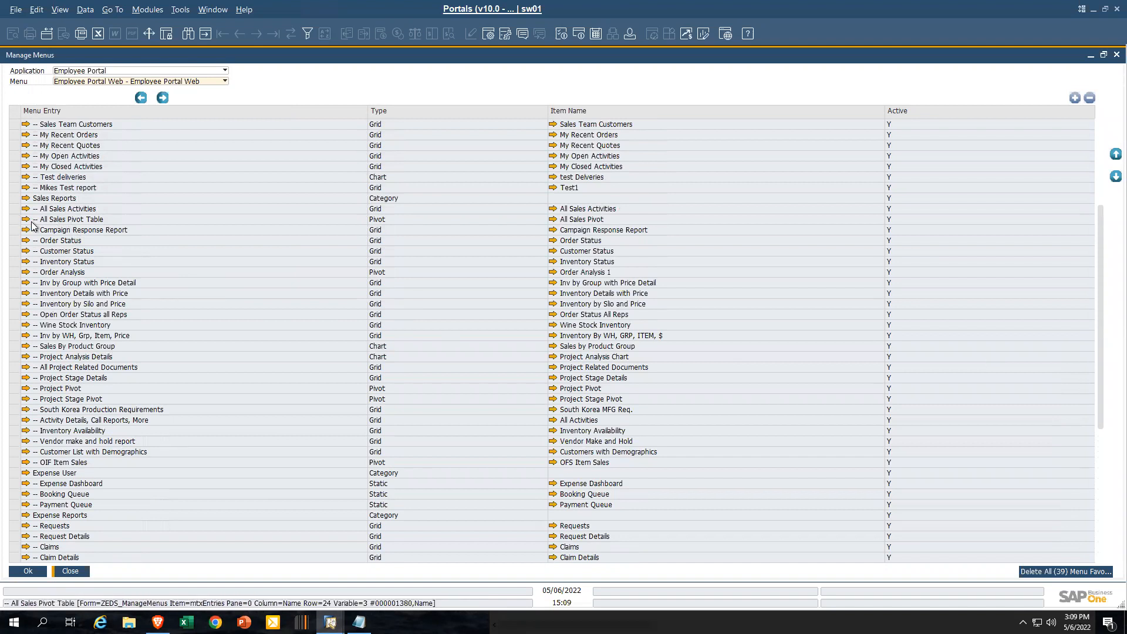
{"action": "left_click", "coordinate": [93, 220]}
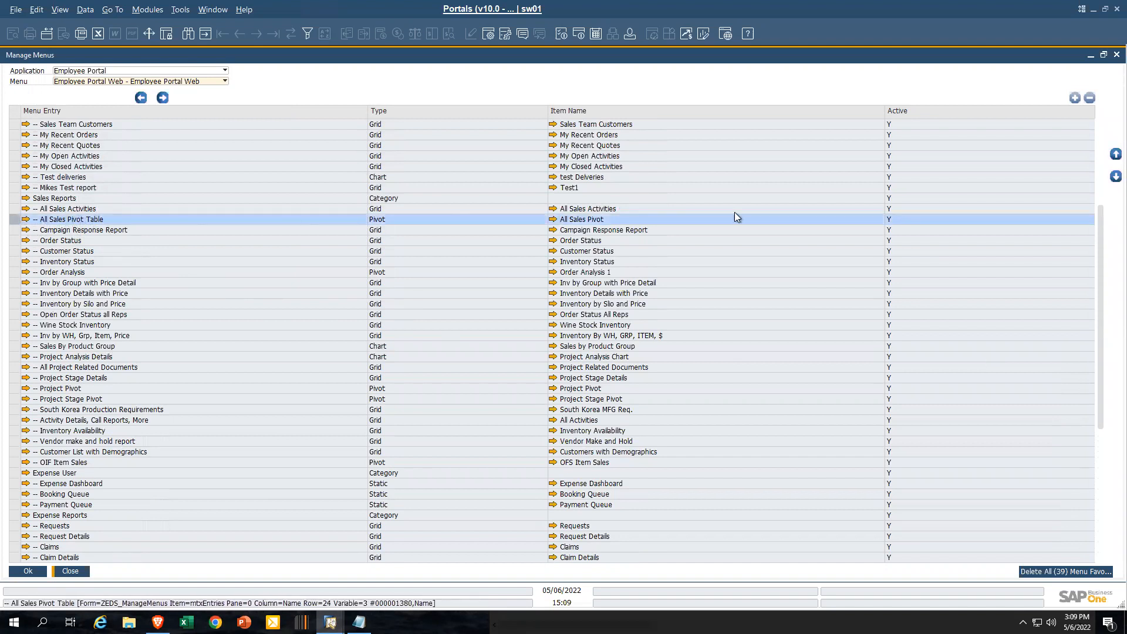
{"action": "left_click", "coordinate": [1107, 177]}
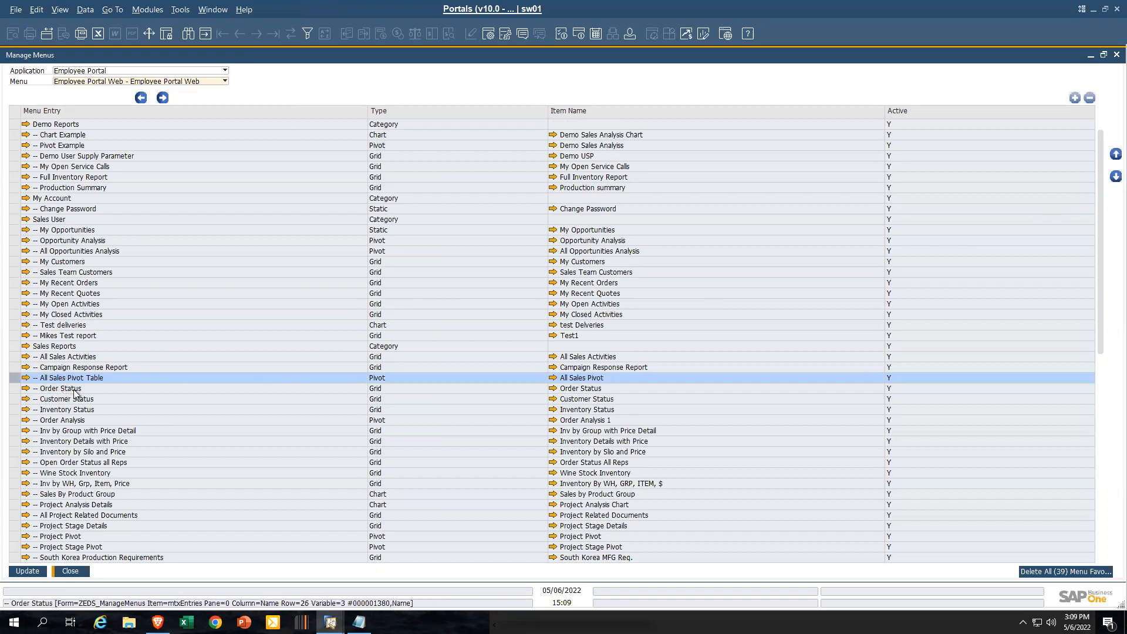
{"action": "left_click", "coordinate": [1107, 178]}
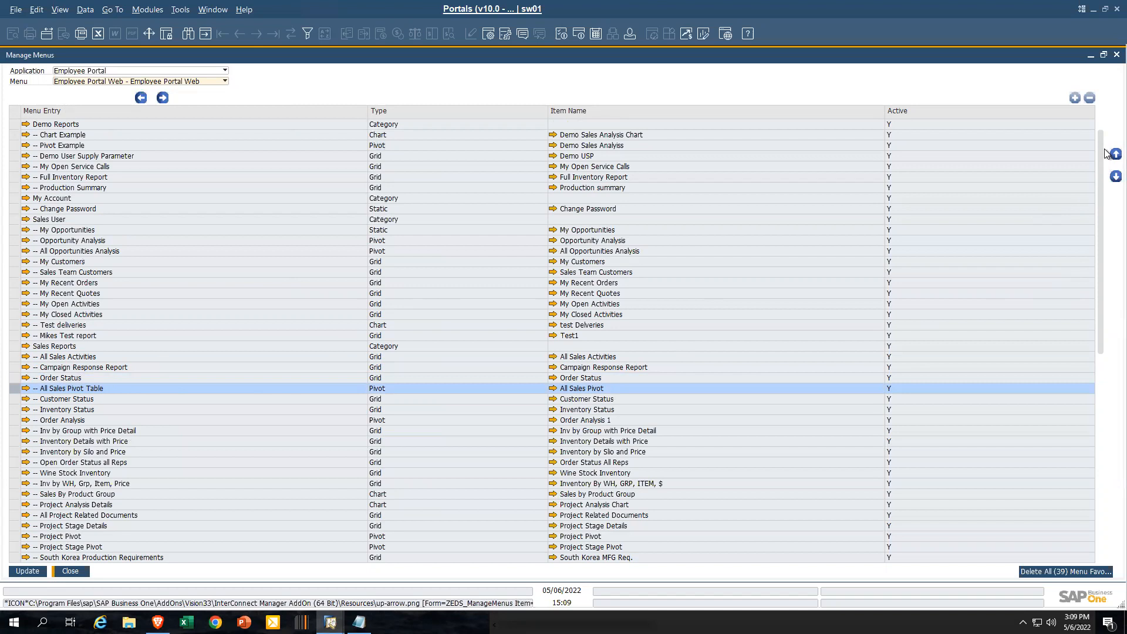
{"action": "left_click", "coordinate": [1107, 154]}
{"action": "left_click", "coordinate": [1107, 154]}
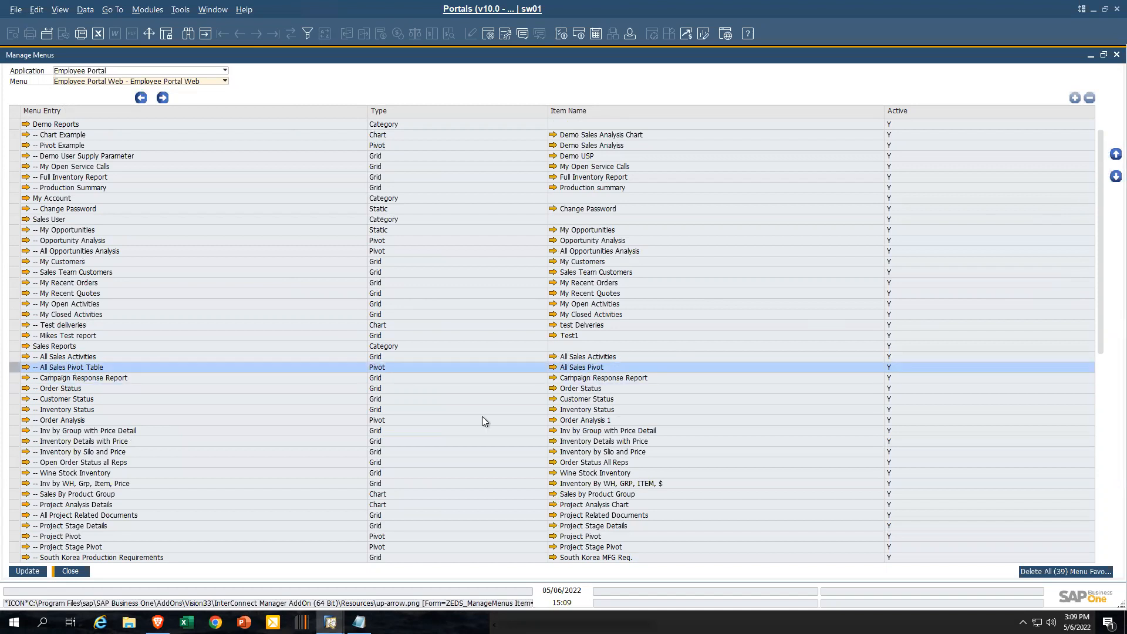
Highlight the Sales User, Sales Reports and Demo Reports categories in turn, and update the Employee Portal Web menu
{"action": "left_click", "coordinate": [42, 220]}
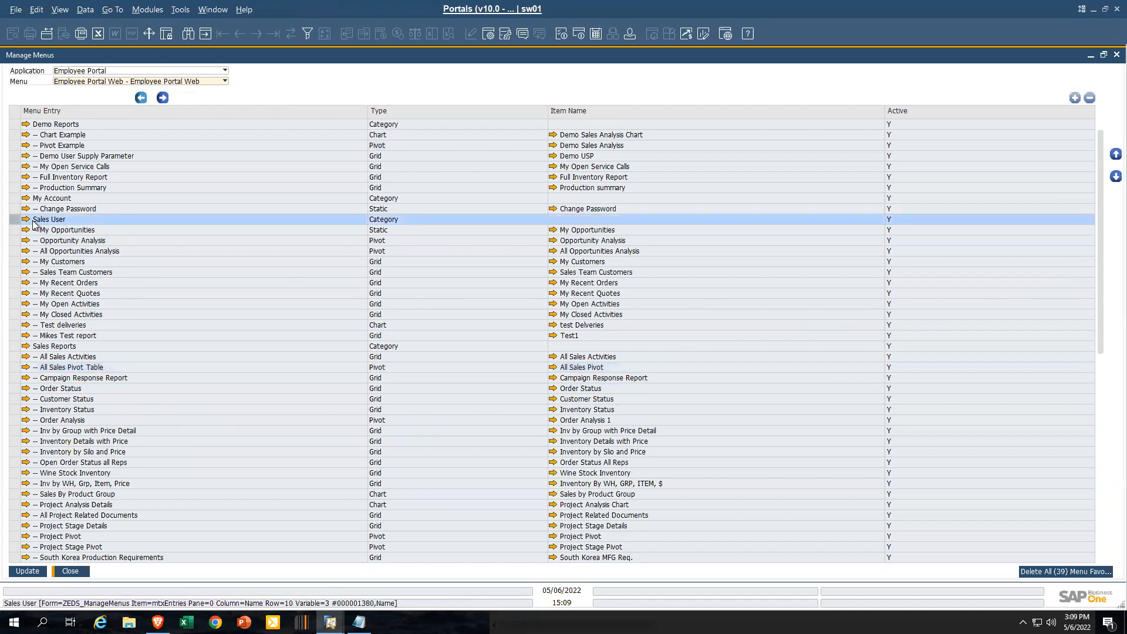
{"action": "left_click", "coordinate": [16, 347]}
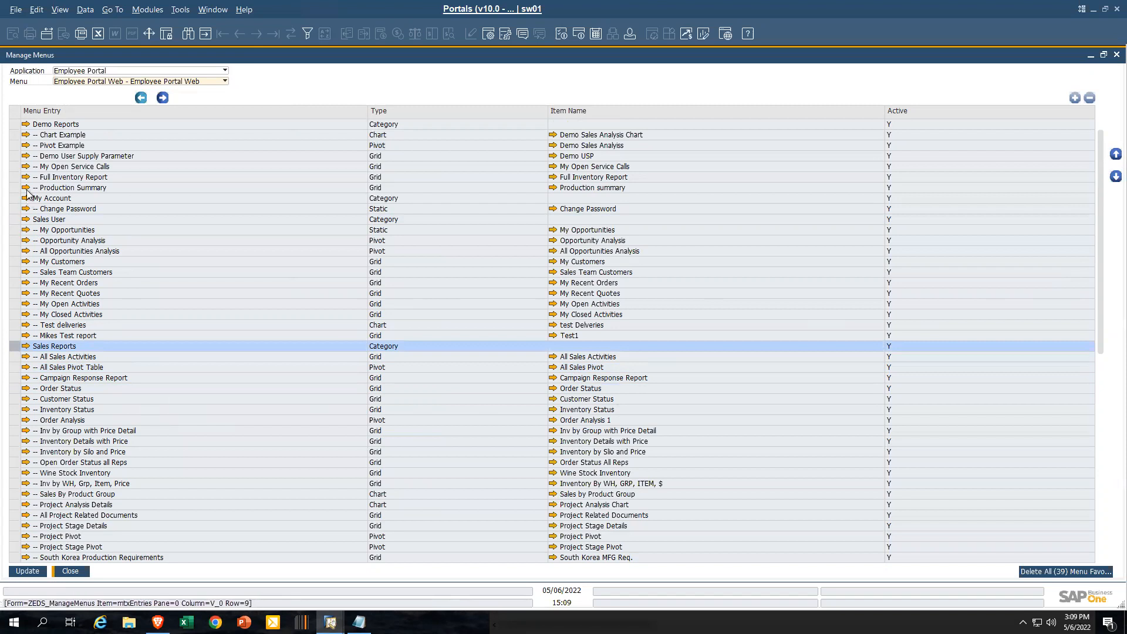
{"action": "left_click", "coordinate": [15, 124]}
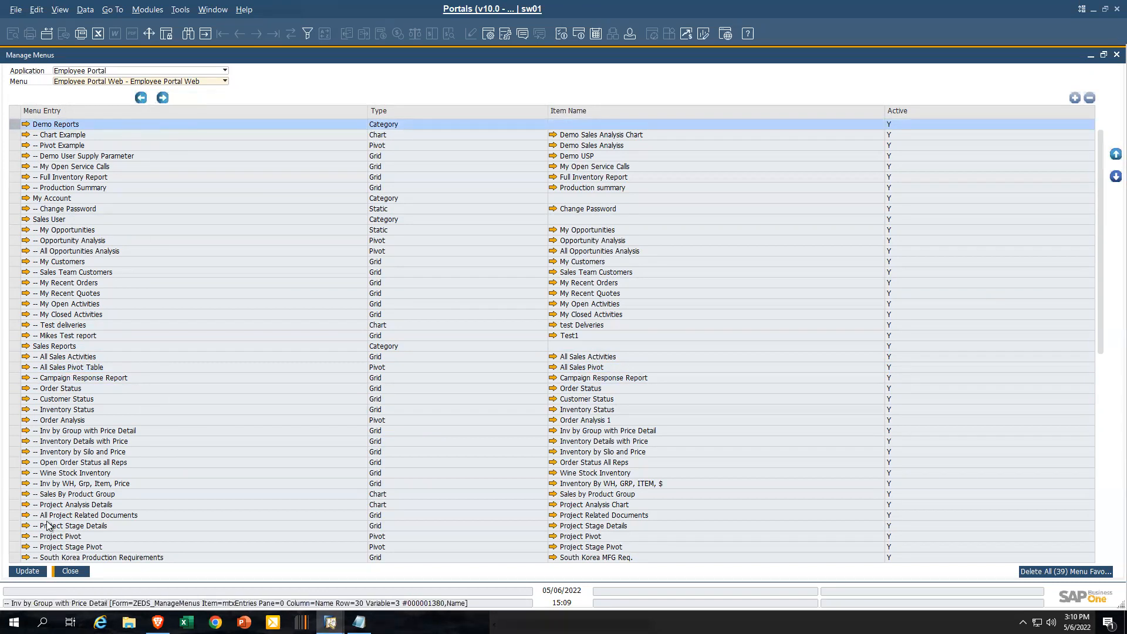
{"action": "left_click", "coordinate": [27, 571]}
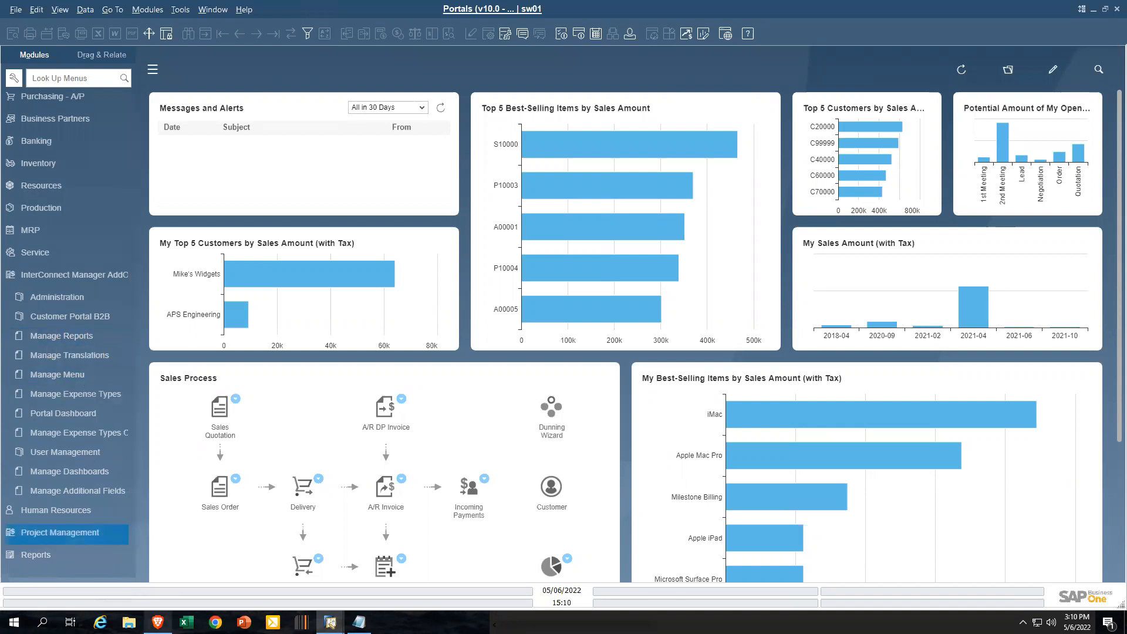
Switch to the Brave browser and log in to the Employee Portal with the saved username and password
{"action": "left_click", "coordinate": [157, 622]}
{"action": "left_click", "coordinate": [528, 334]}
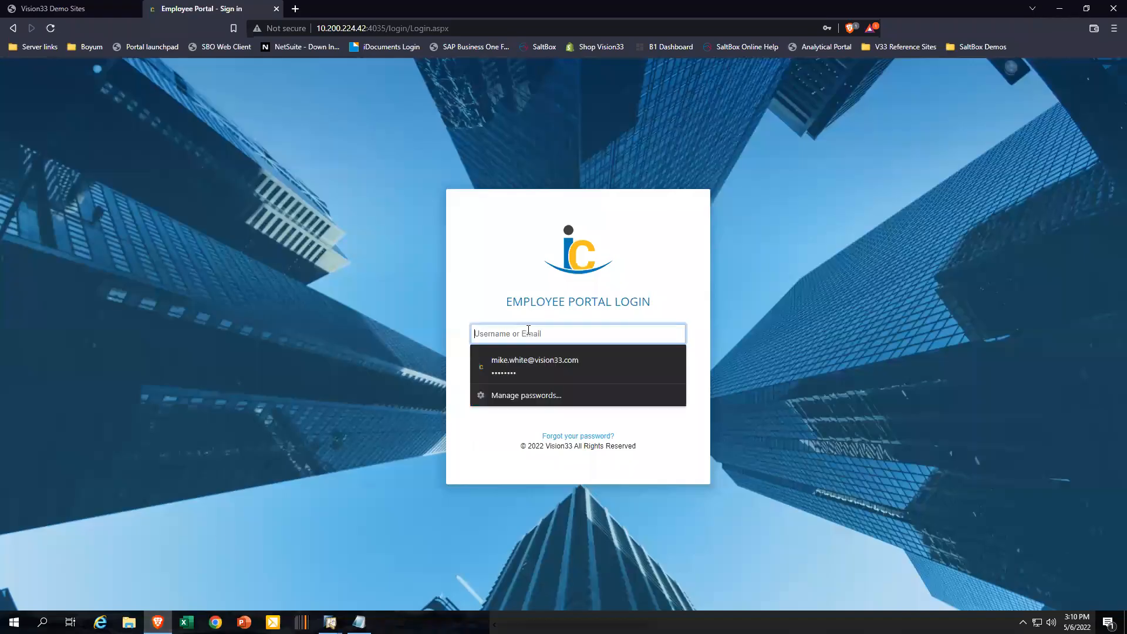
{"action": "left_click", "coordinate": [566, 362]}
{"action": "left_click", "coordinate": [579, 393]}
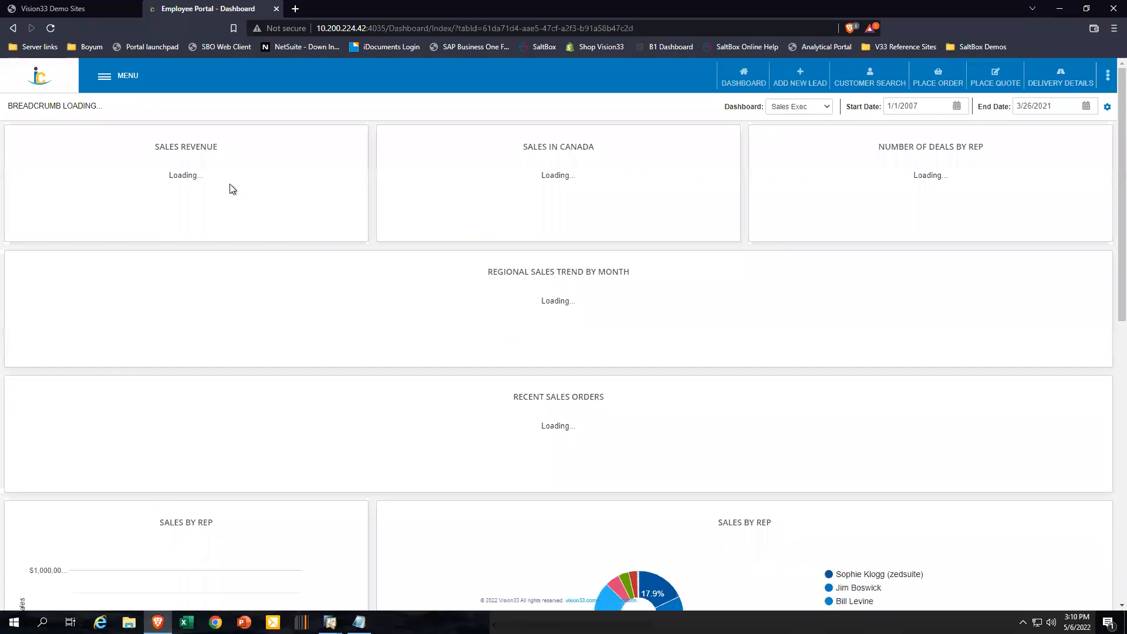
Open the All Sales Pivot Table report from the Sales Reports category of the portal's main navigation
{"action": "left_click", "coordinate": [115, 73]}
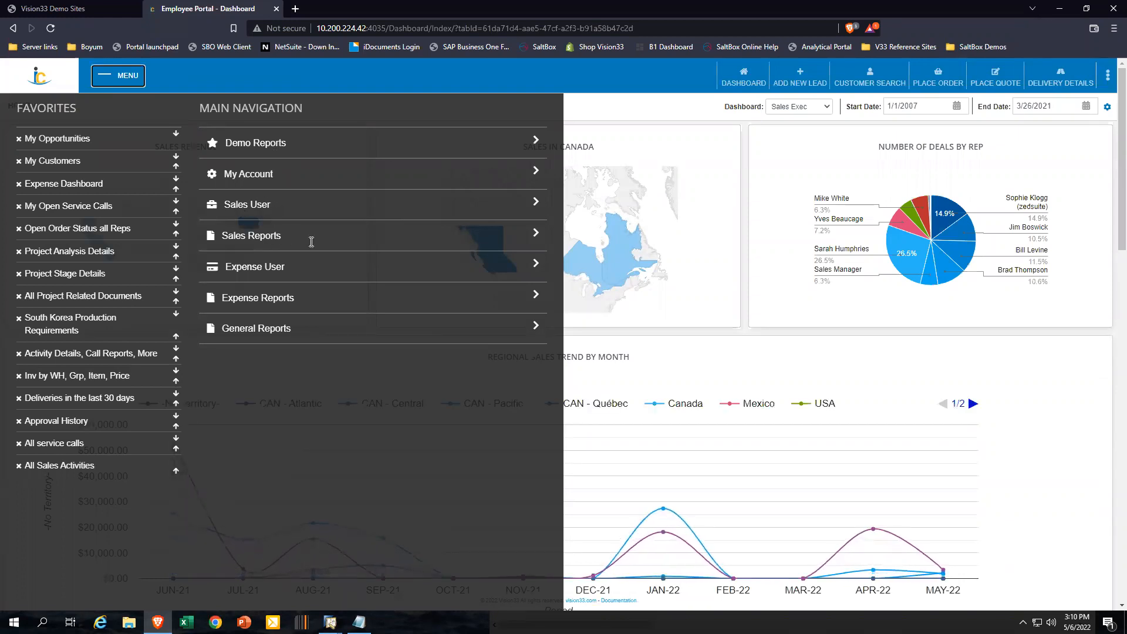
{"action": "left_click", "coordinate": [535, 234]}
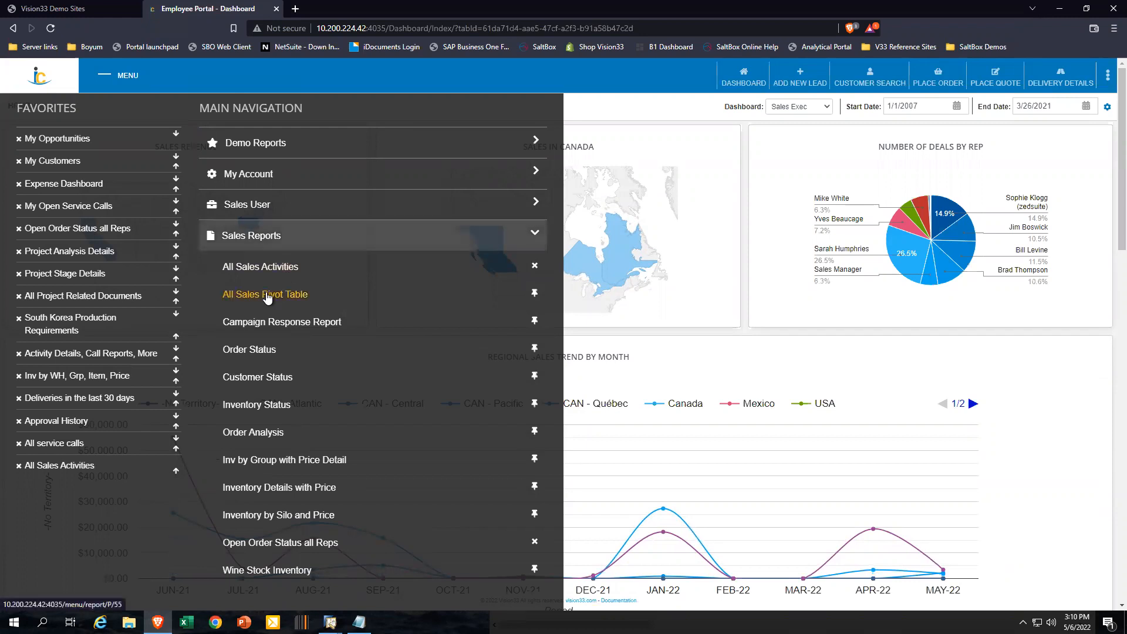
{"action": "left_click", "coordinate": [267, 297]}
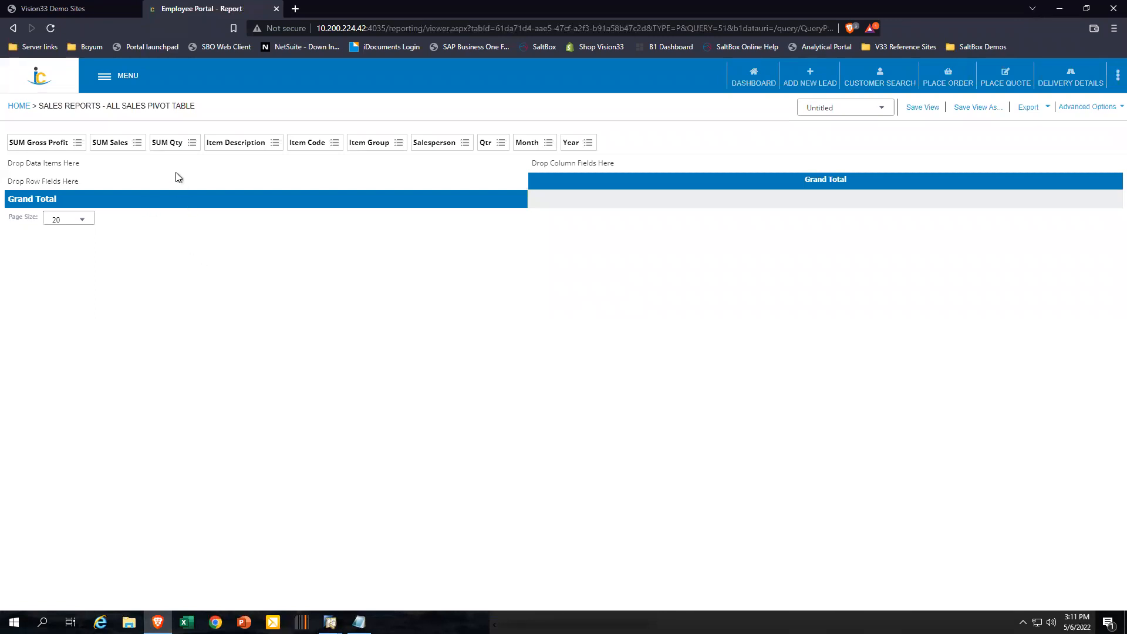
Place SUM Qty, SUM Sales and SUM Gross Profit in the pivot table's data area
{"action": "left_click_drag", "start_coordinate": [161, 165], "coordinate": [37, 168]}
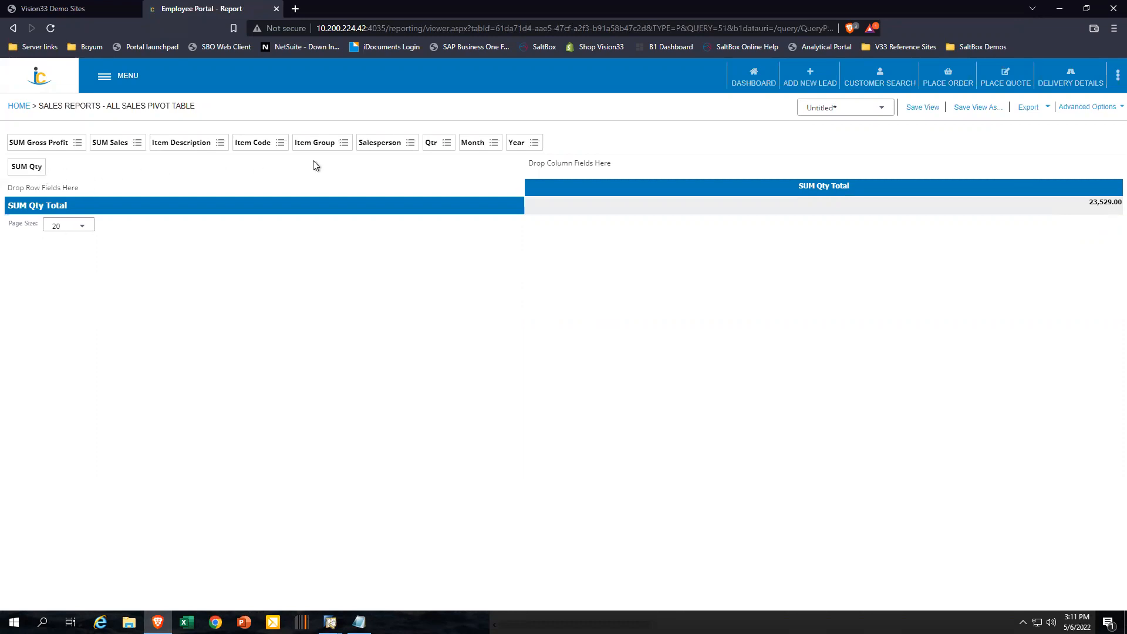
{"action": "left_click_drag", "start_coordinate": [112, 147], "coordinate": [144, 174]}
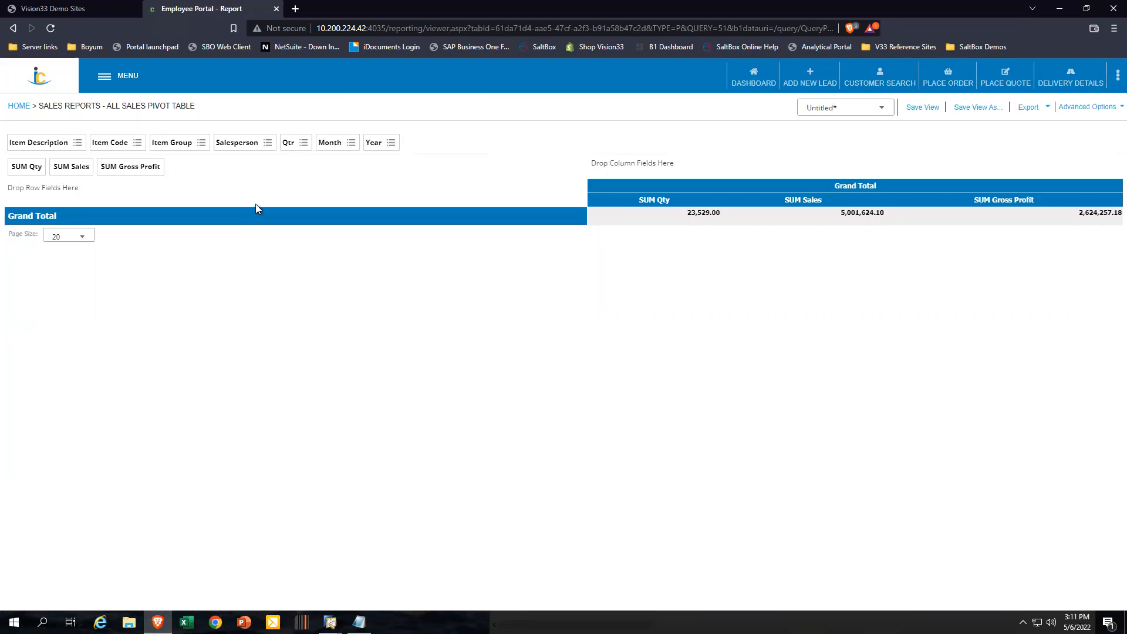
Place Salesperson in the pivot rows and Year in the columns, filtering Year to 2021 and 2022 only
{"action": "left_click_drag", "start_coordinate": [251, 144], "coordinate": [50, 192]}
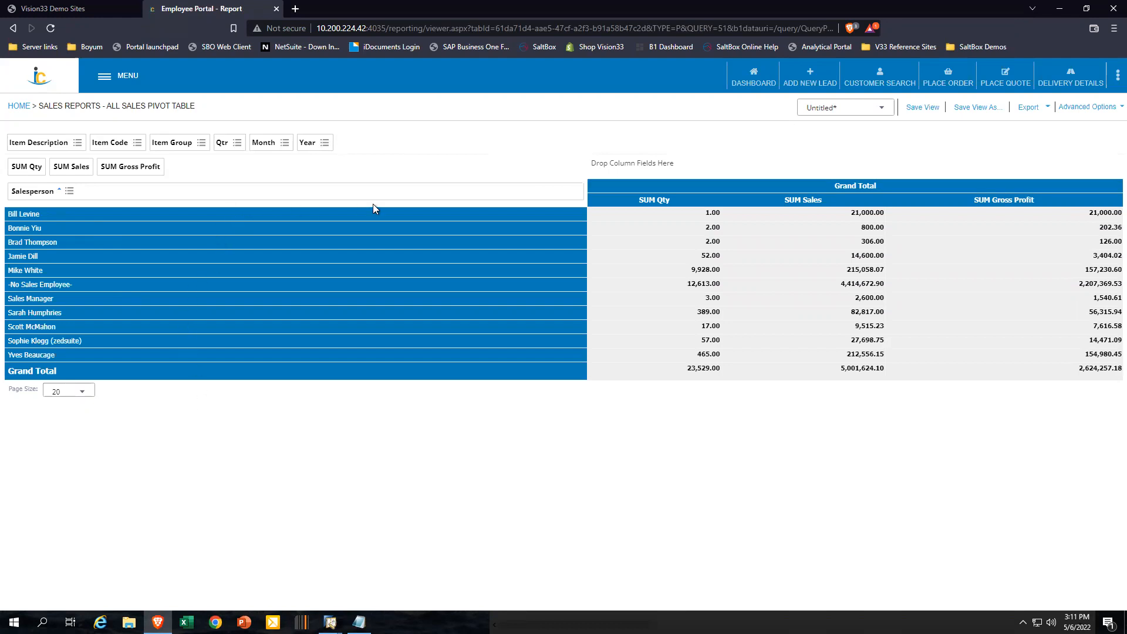
{"action": "left_click_drag", "start_coordinate": [314, 146], "coordinate": [645, 164]}
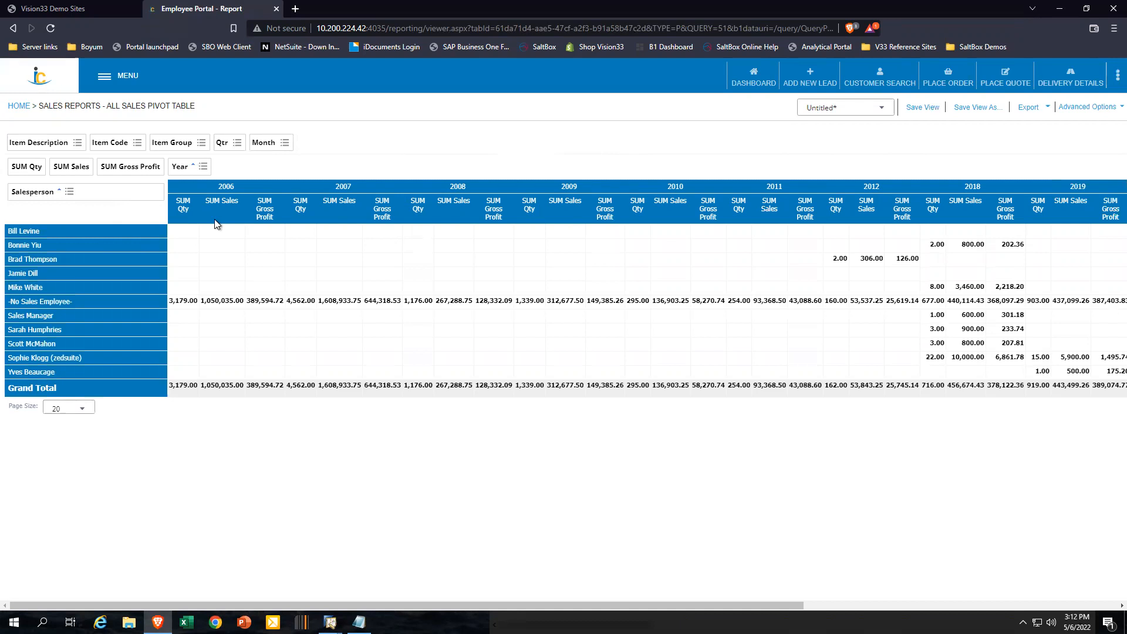
{"action": "left_click", "coordinate": [203, 169]}
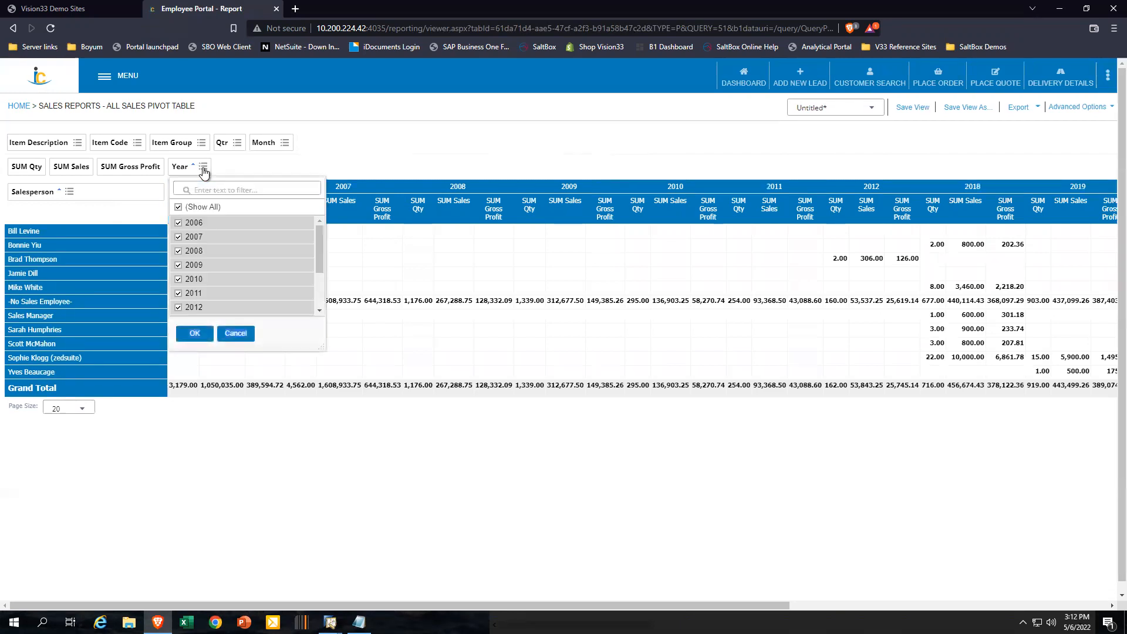
{"action": "left_click", "coordinate": [177, 208]}
{"action": "scroll", "coordinate": [322, 252], "scroll_direction": "down", "scroll_amount": 3}
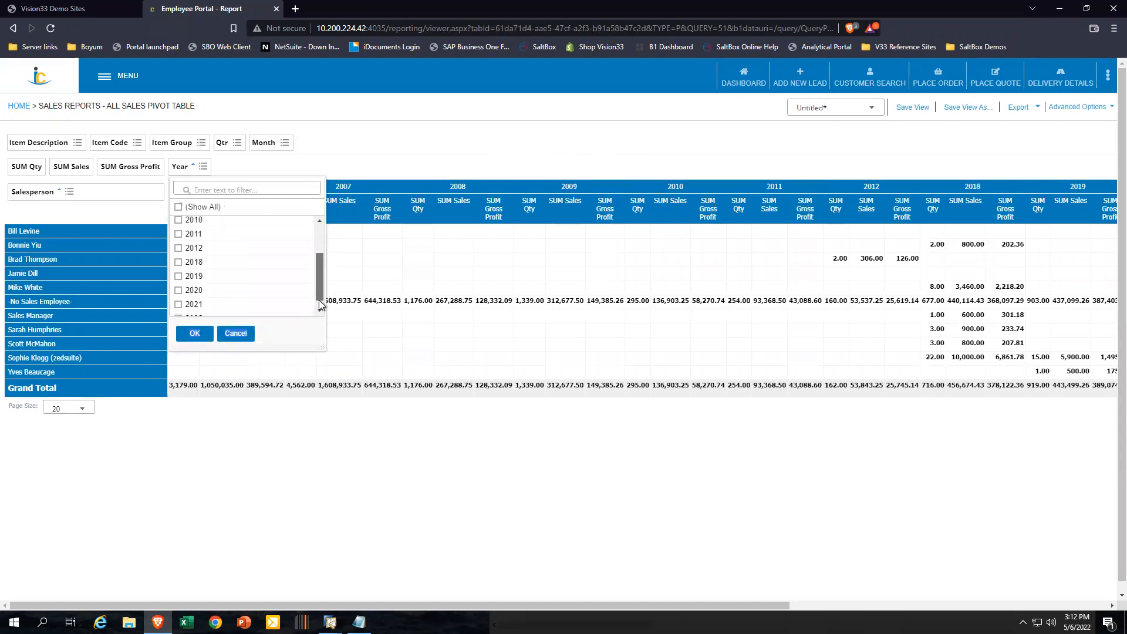
{"action": "left_click", "coordinate": [178, 308]}
{"action": "left_click", "coordinate": [180, 294]}
{"action": "left_click", "coordinate": [195, 334]}
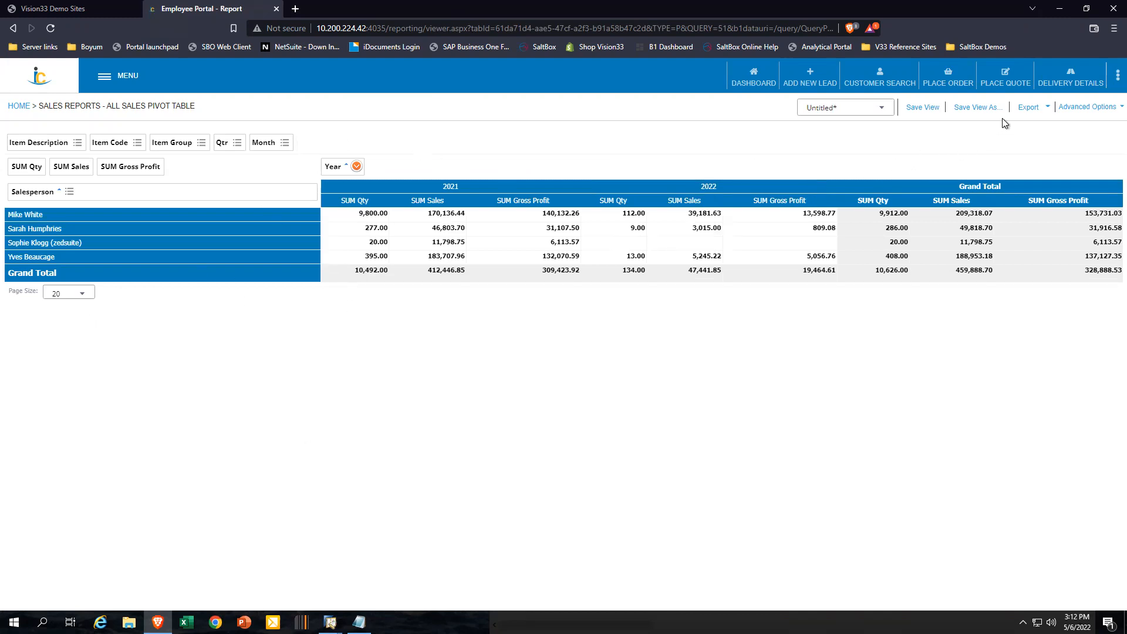
Save the pivot layout as a new view named Sales by Rep 2 Year Comparison, available to all users
{"action": "left_click", "coordinate": [974, 107]}
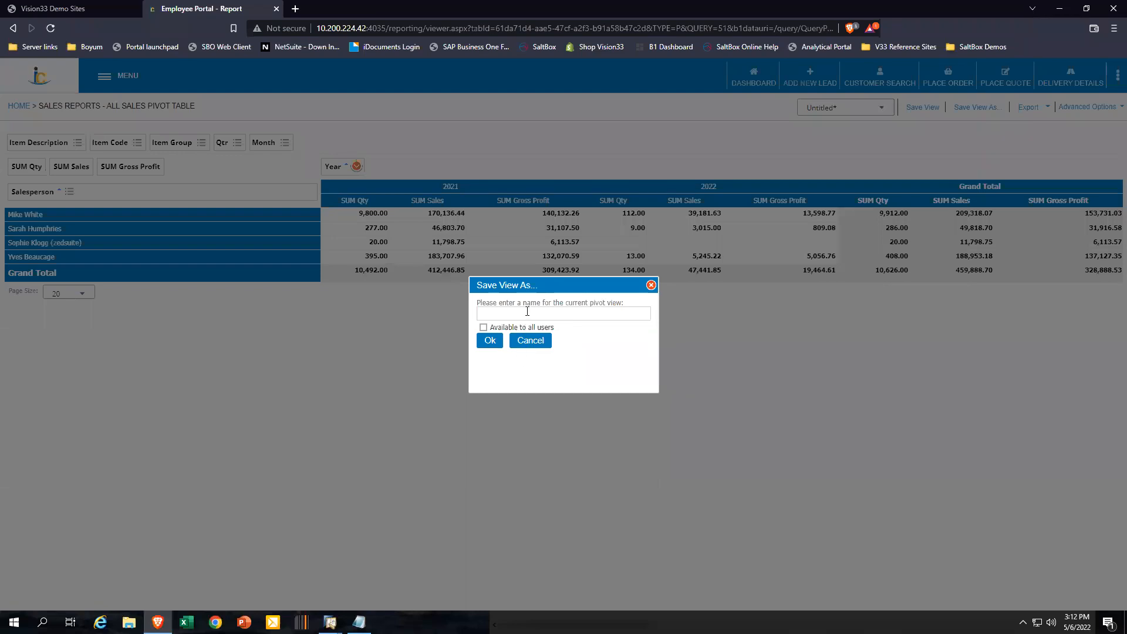
{"action": "left_click", "coordinate": [527, 314]}
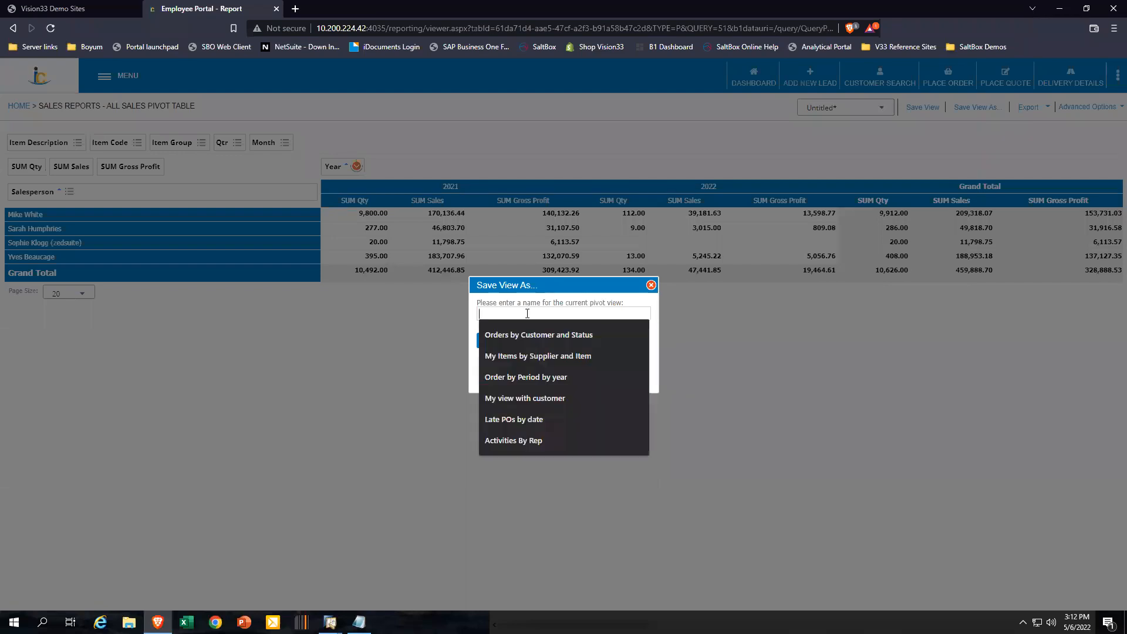
{"action": "type", "text": "Sales by Rep"}
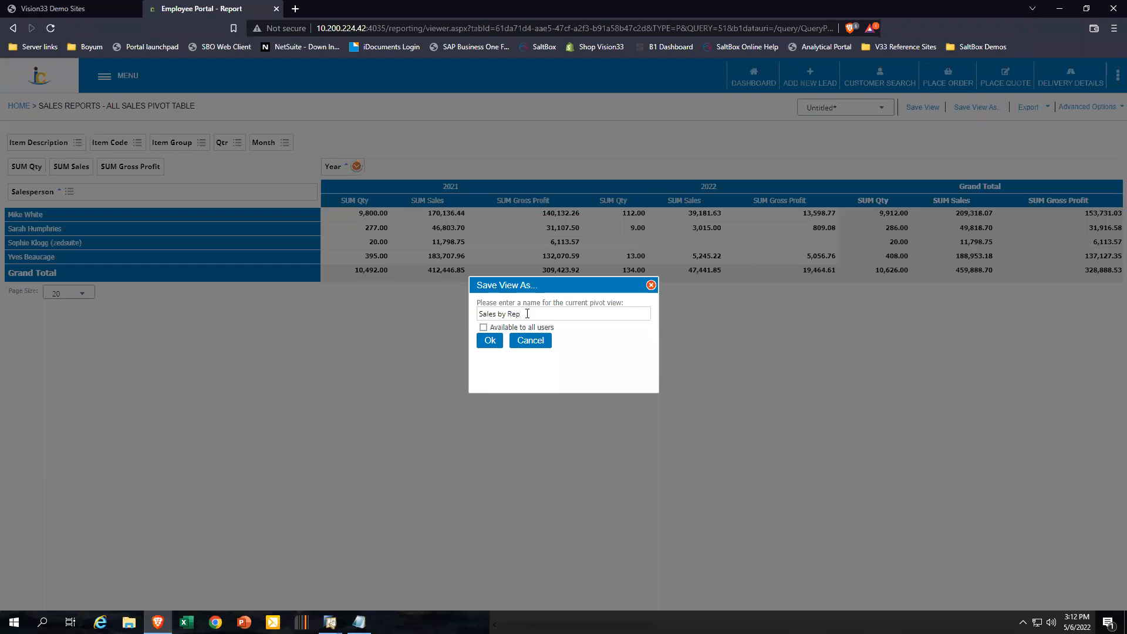
{"action": "type", "text": " 2 Year Comparison"}
{"action": "left_click", "coordinate": [484, 328]}
{"action": "left_click", "coordinate": [489, 341]}
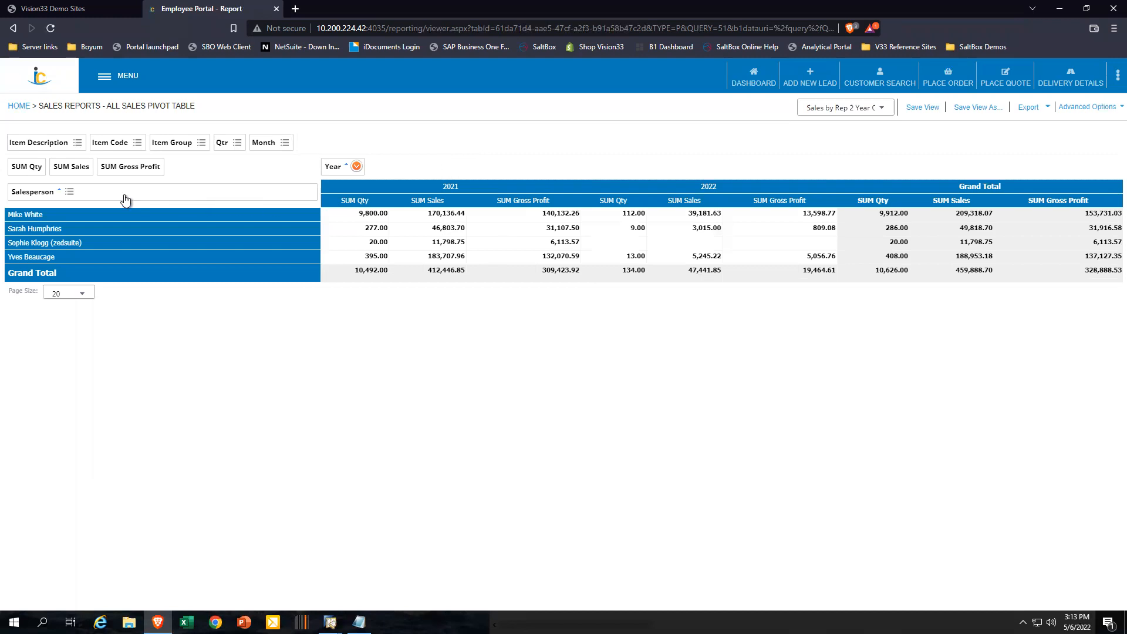
Replace Salesperson with Item Group in the pivot rows and limit the Year filter to 2022
{"action": "left_click_drag", "start_coordinate": [117, 198], "coordinate": [414, 147]}
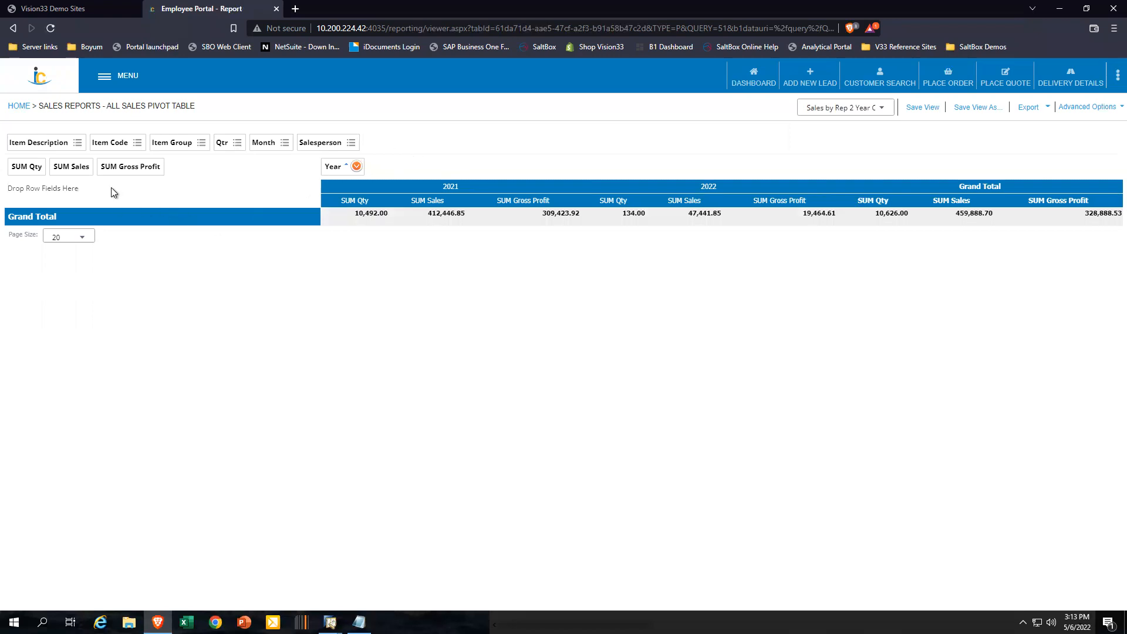
{"action": "left_click_drag", "start_coordinate": [178, 145], "coordinate": [23, 194]}
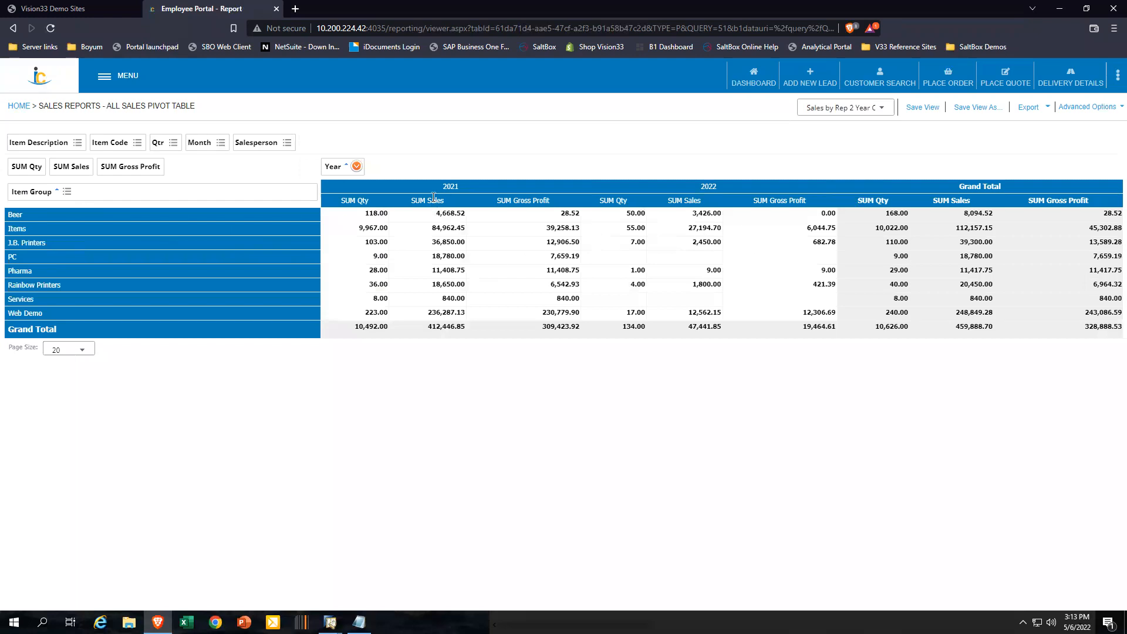
{"action": "left_click", "coordinate": [356, 167]}
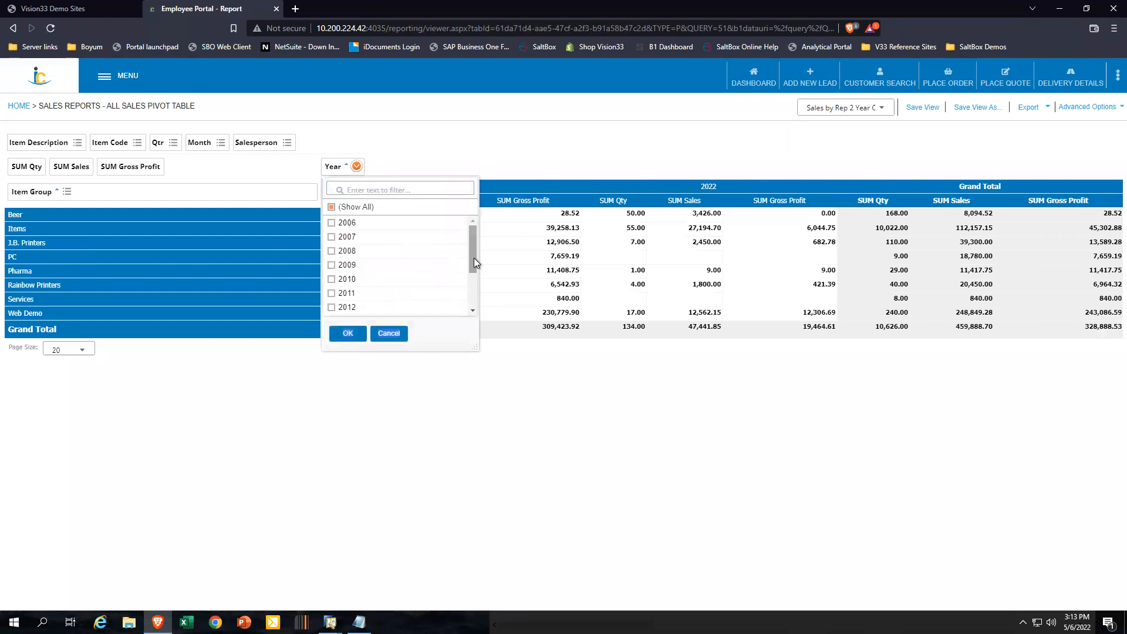
{"action": "left_click_drag", "start_coordinate": [474, 258], "coordinate": [470, 320]}
{"action": "left_click", "coordinate": [364, 294]}
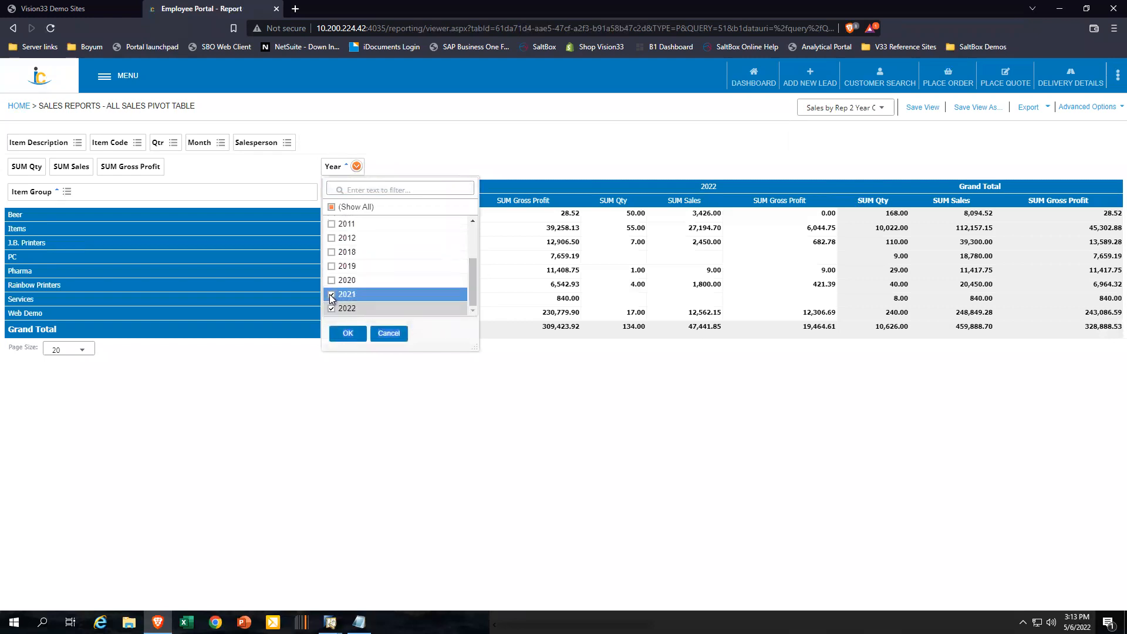
{"action": "left_click", "coordinate": [348, 333]}
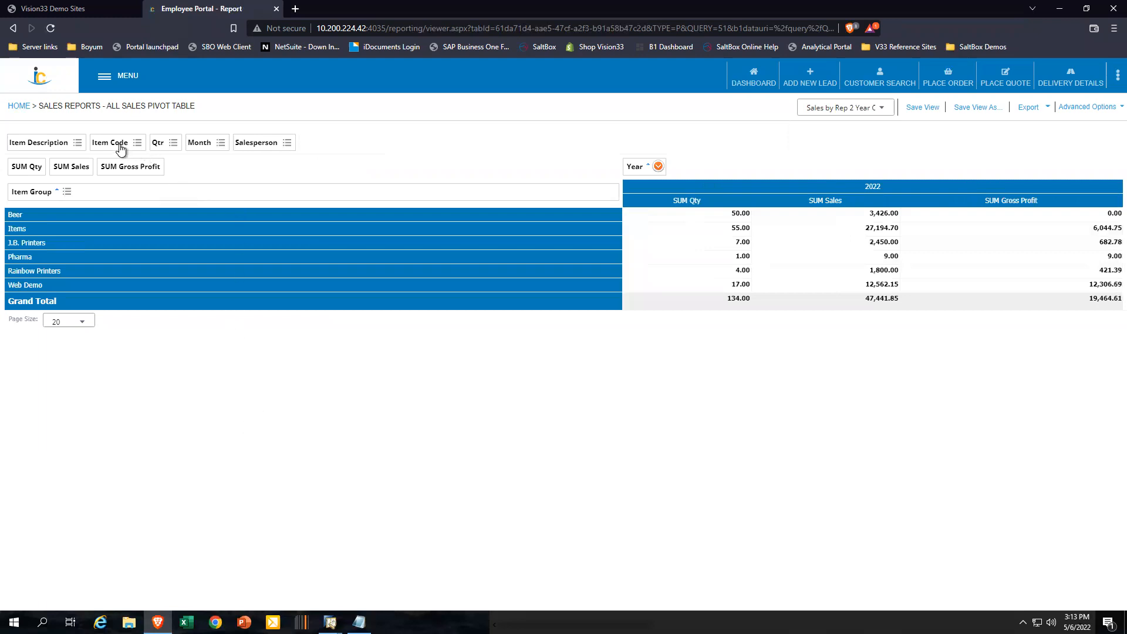
Add Item Code and Item Description as row fields after Item Group, and set the page size to 100
{"action": "mouse_move", "coordinate": [141, 150]}
{"action": "left_mouse_down"}
{"action": "mouse_move", "coordinate": [154, 172]}
{"action": "mouse_move", "coordinate": [149, 200]}
{"action": "mouse_move", "coordinate": [214, 184]}
{"action": "mouse_move", "coordinate": [171, 199]}
{"action": "left_mouse_up"}
{"action": "left_click_drag", "start_coordinate": [349, 198], "coordinate": [610, 196]}
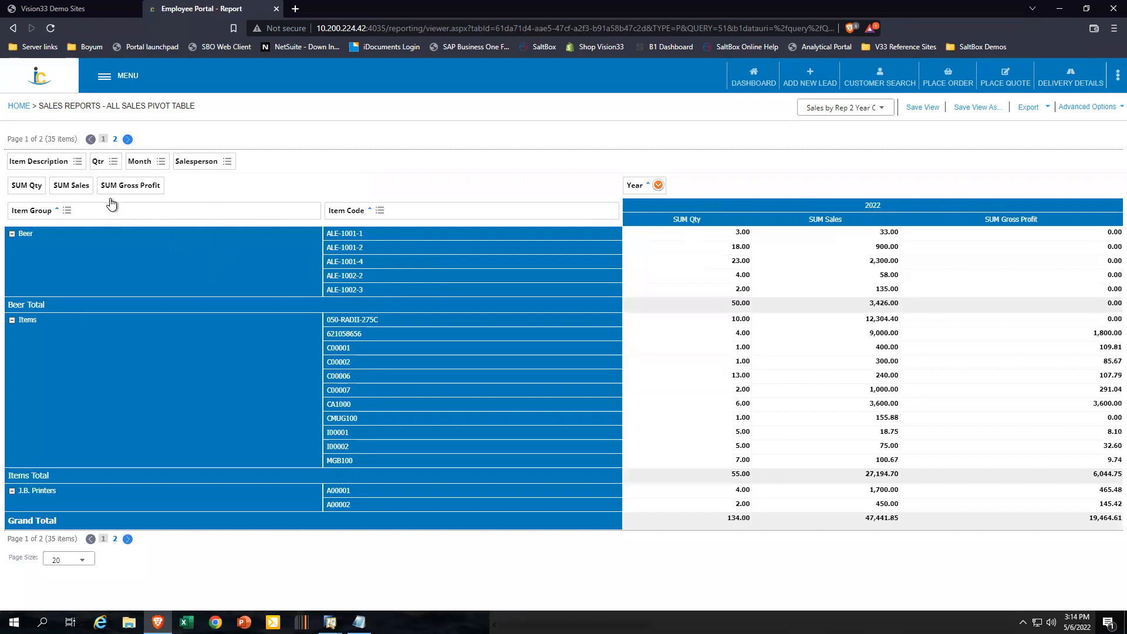
{"action": "left_click_drag", "start_coordinate": [59, 163], "coordinate": [617, 219]}
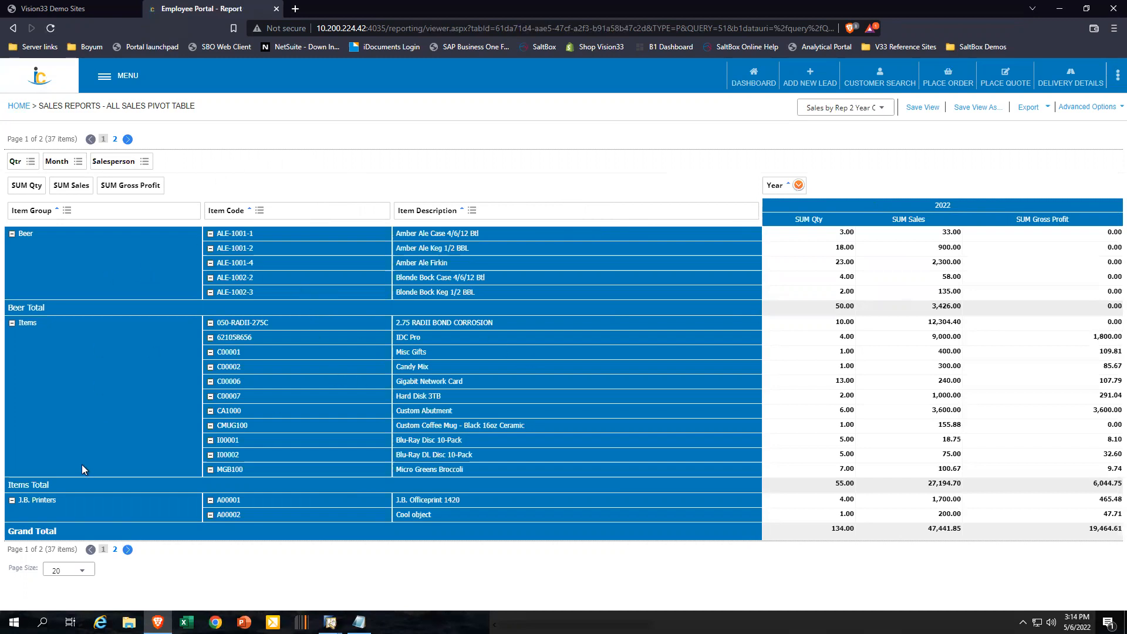
{"action": "left_click", "coordinate": [81, 571]}
{"action": "left_click", "coordinate": [55, 604]}
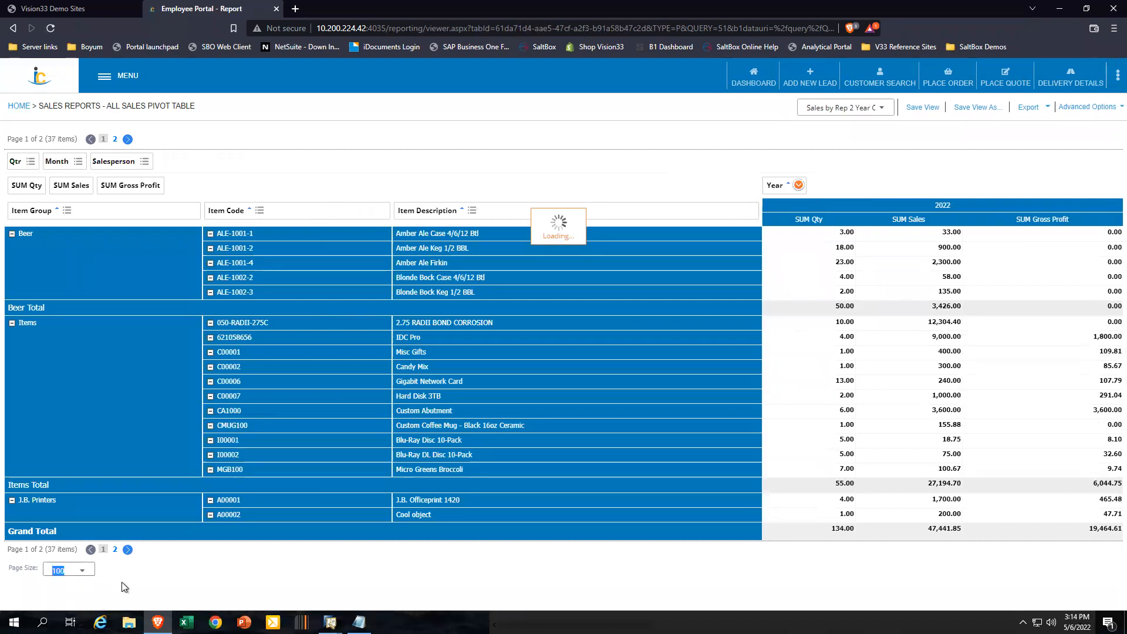
{"action": "scroll", "coordinate": [212, 474], "scroll_direction": "down", "scroll_amount": 5}
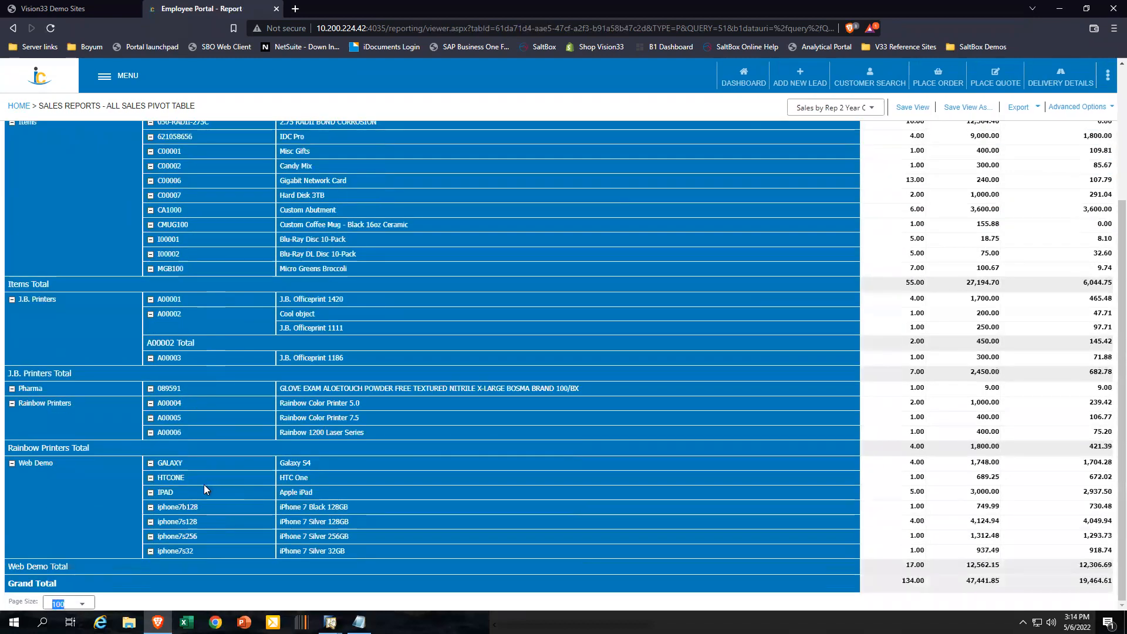
{"action": "scroll", "coordinate": [203, 485], "scroll_direction": "up", "scroll_amount": 3}
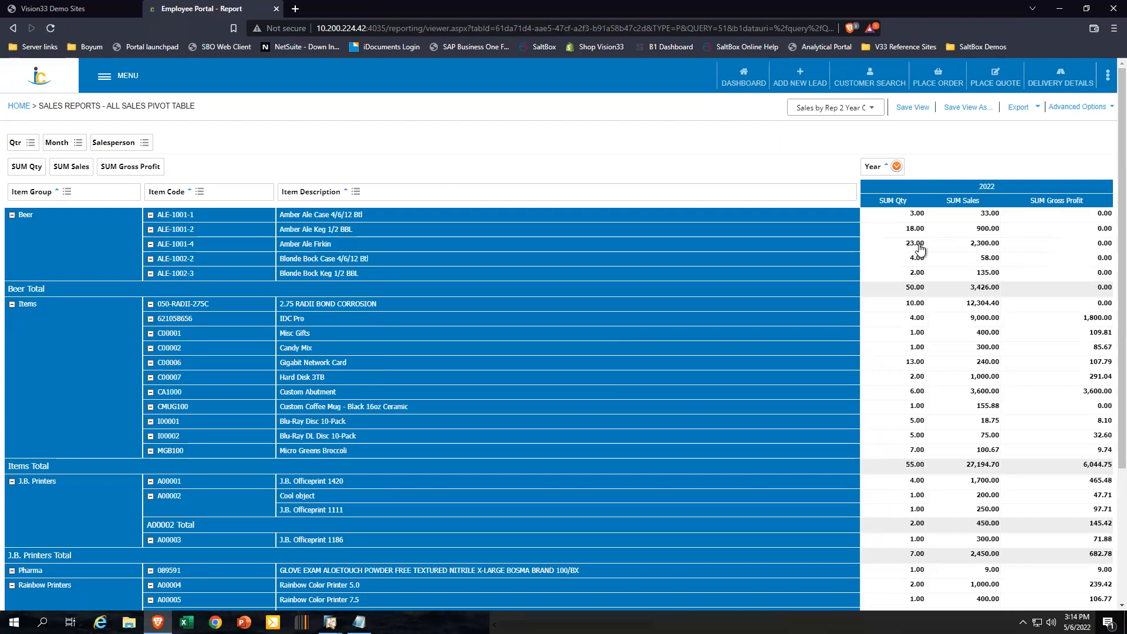
Add Month beside Year in the columns and save the layout as a new view named Sales by Item group and Item for Current Year
{"action": "left_click_drag", "start_coordinate": [68, 149], "coordinate": [957, 168]}
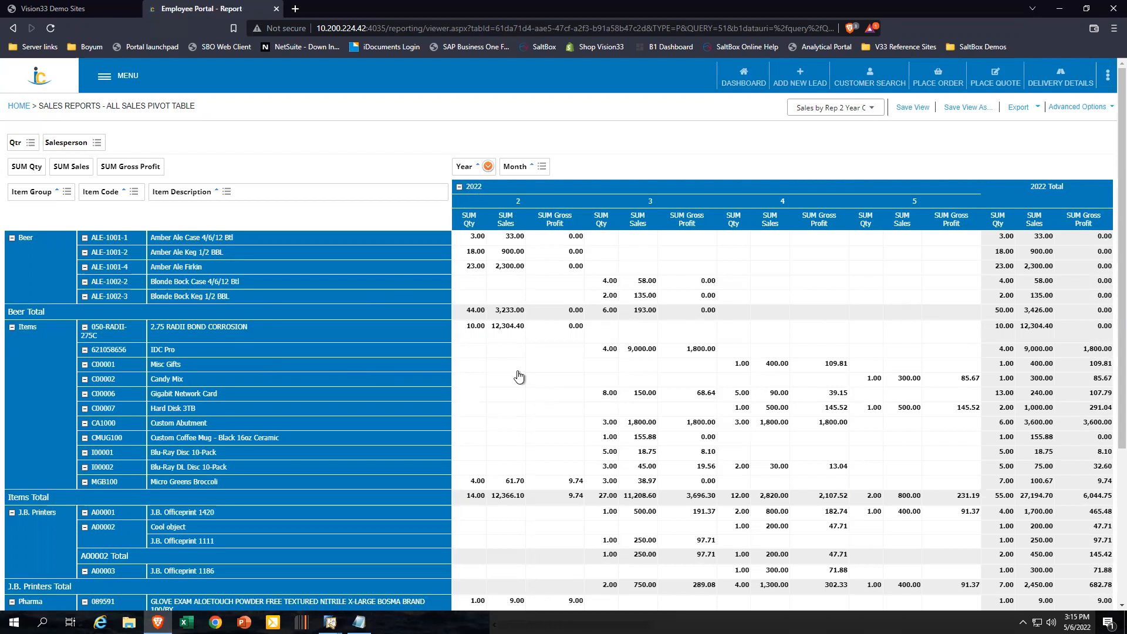
{"action": "left_click", "coordinate": [967, 107]}
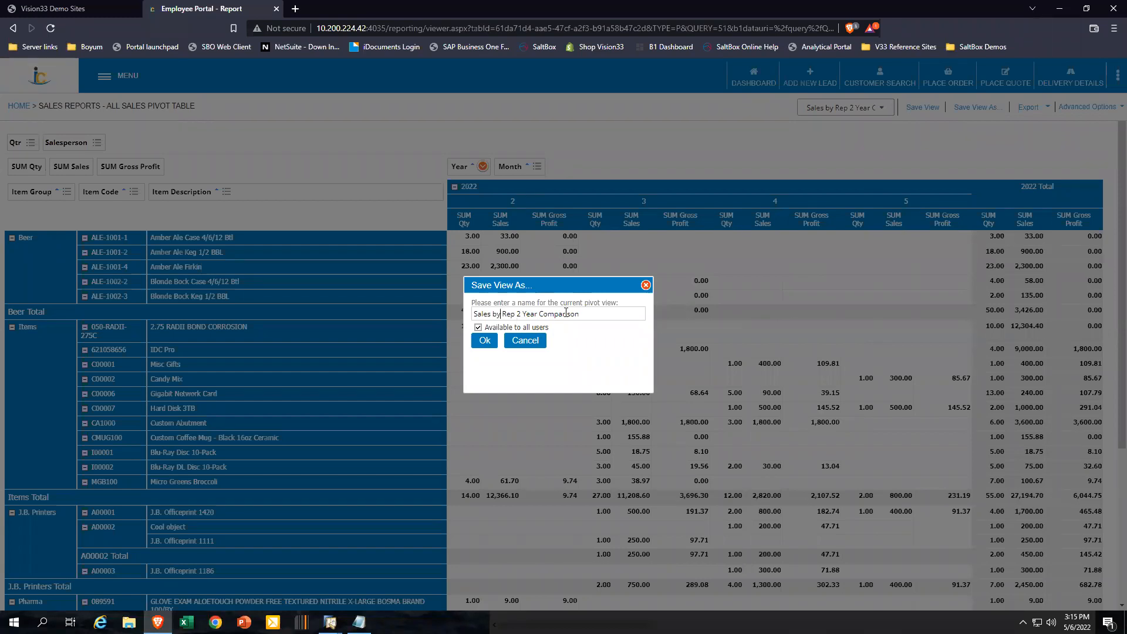
{"action": "left_click_drag", "start_coordinate": [503, 314], "coordinate": [649, 340]}
{"action": "type", "text": "Item group and Item for Current Year"}
{"action": "left_click", "coordinate": [484, 340]}
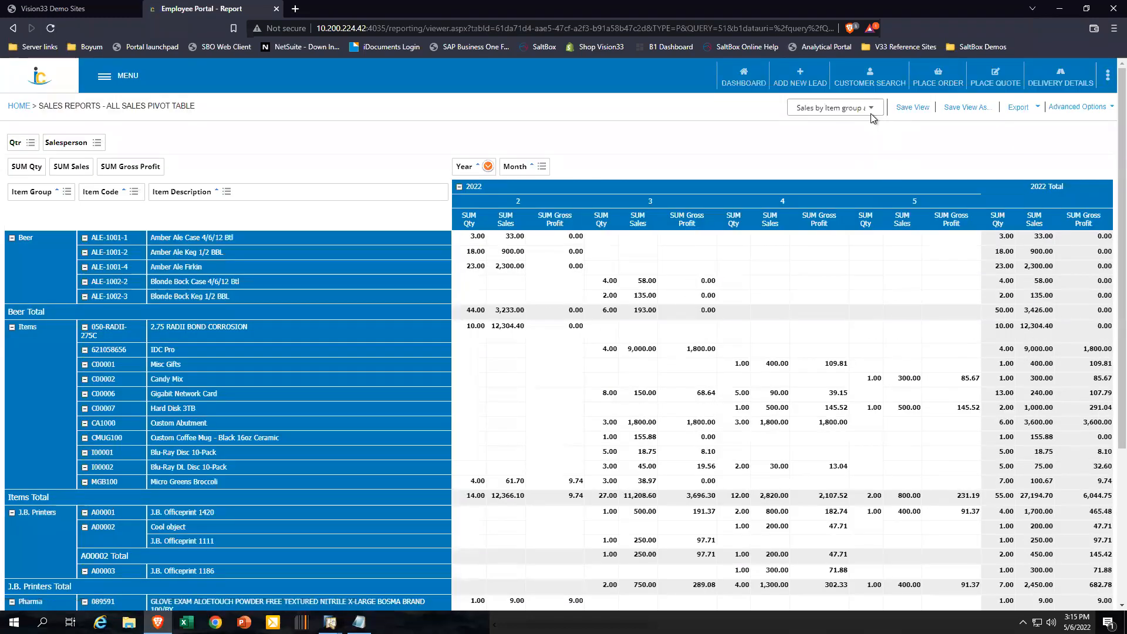
Load the saved view Sales by Rep 2 Year Comparison, and return to Sales by Item group and Item for Current Year
{"action": "left_click", "coordinate": [871, 111]}
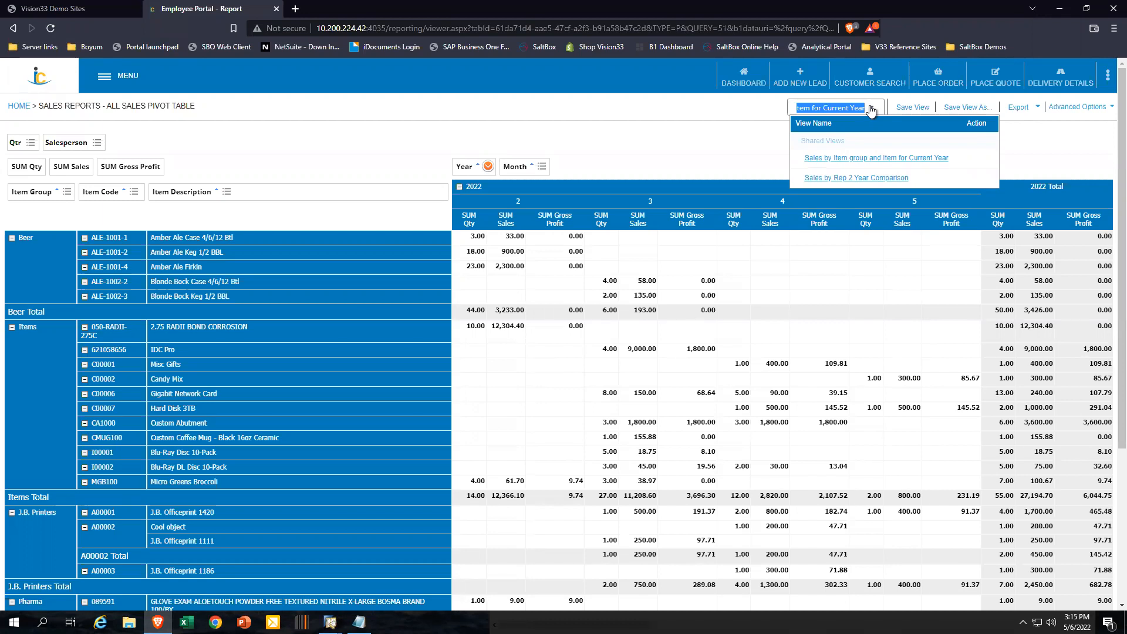
{"action": "left_click", "coordinate": [866, 177]}
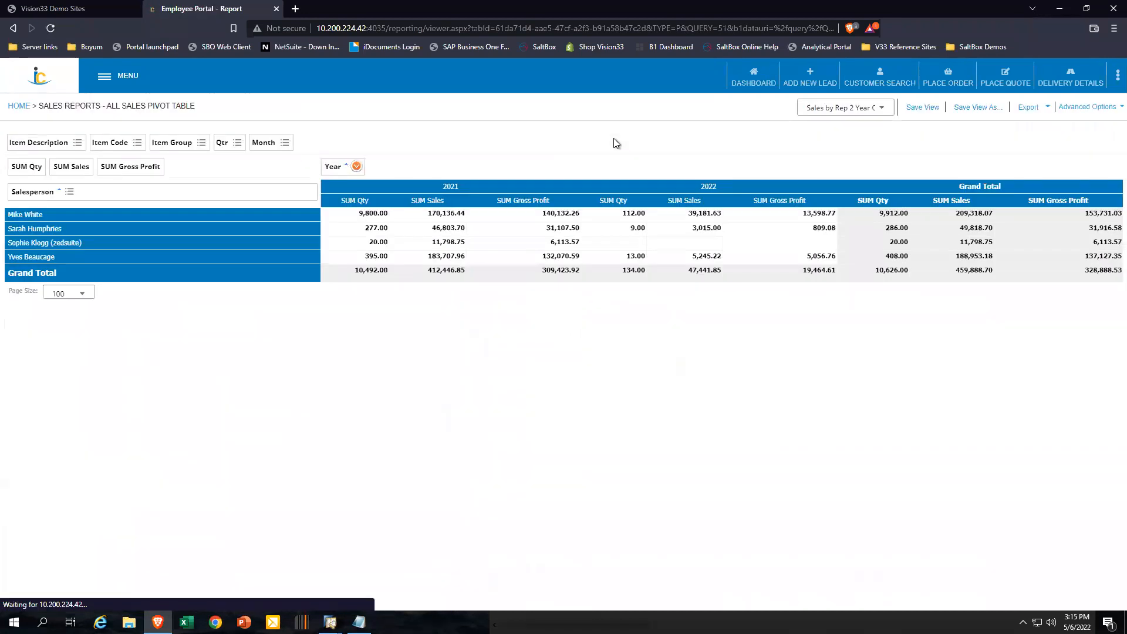
{"action": "left_click", "coordinate": [881, 112]}
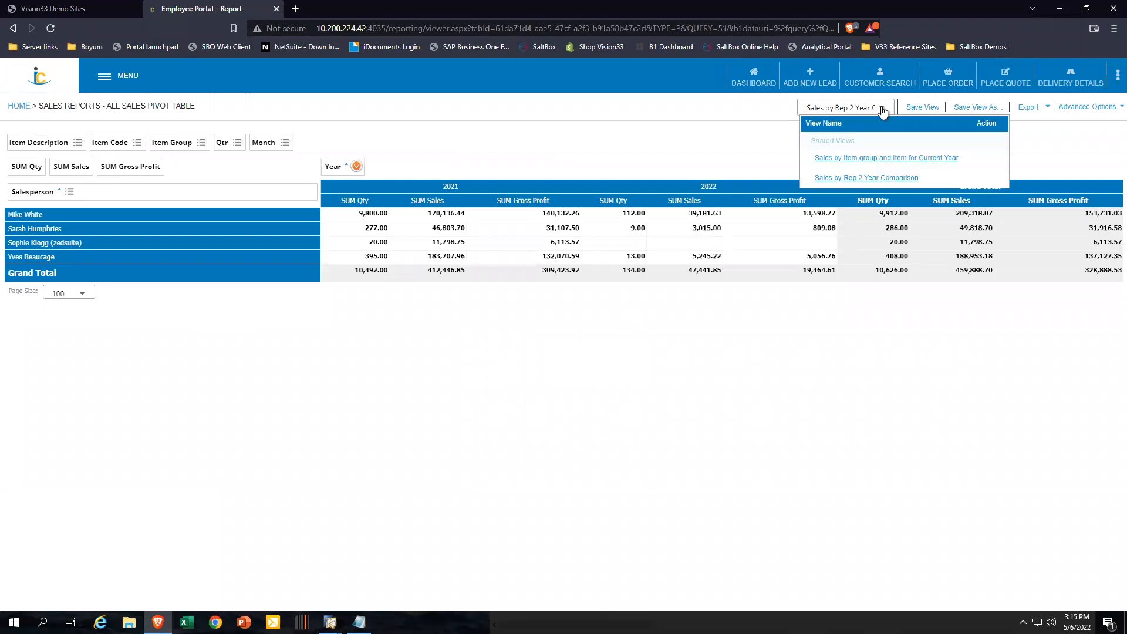
{"action": "left_click", "coordinate": [870, 163]}
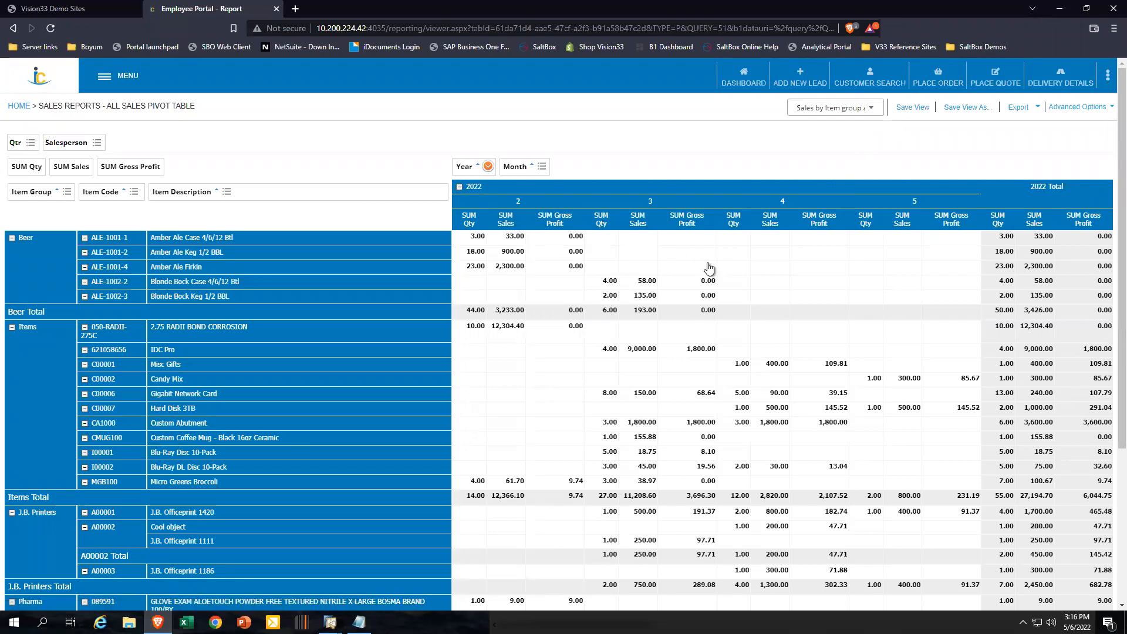
Filter the pivot's Month column field to month 4 only
{"action": "left_click", "coordinate": [542, 167]}
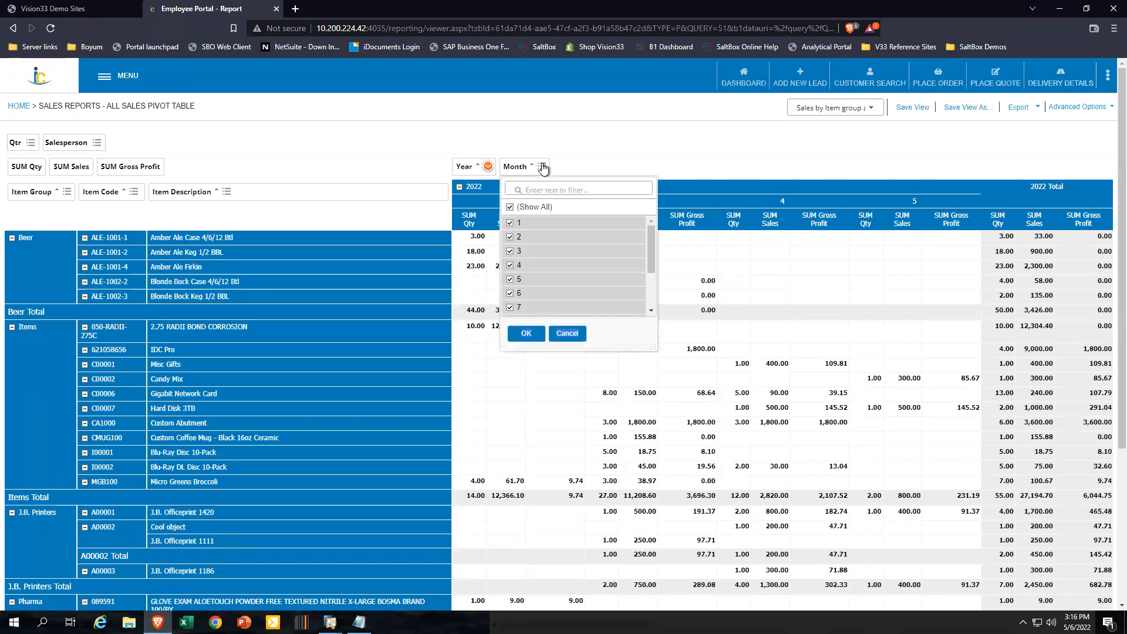
{"action": "left_click", "coordinate": [510, 208]}
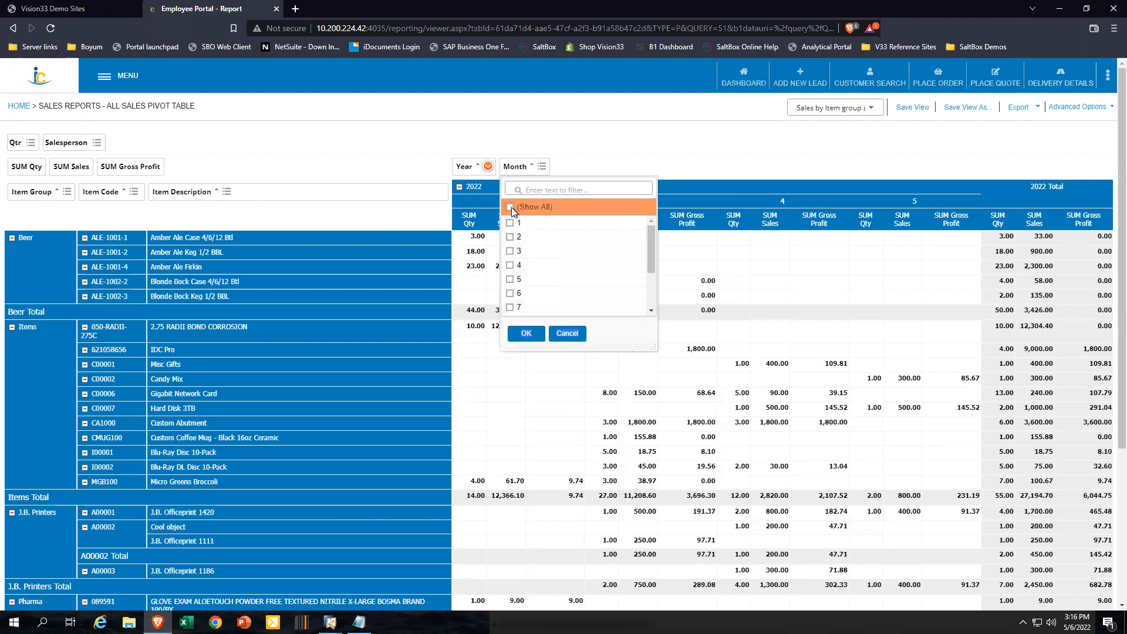
{"action": "left_click", "coordinate": [529, 264]}
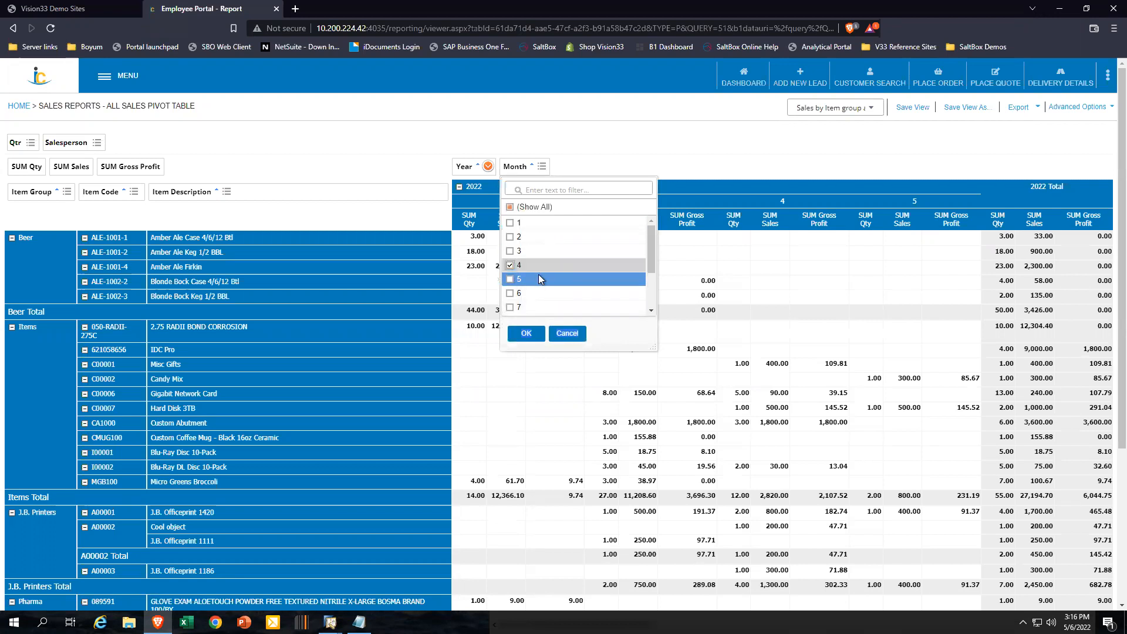
{"action": "left_click", "coordinate": [524, 333]}
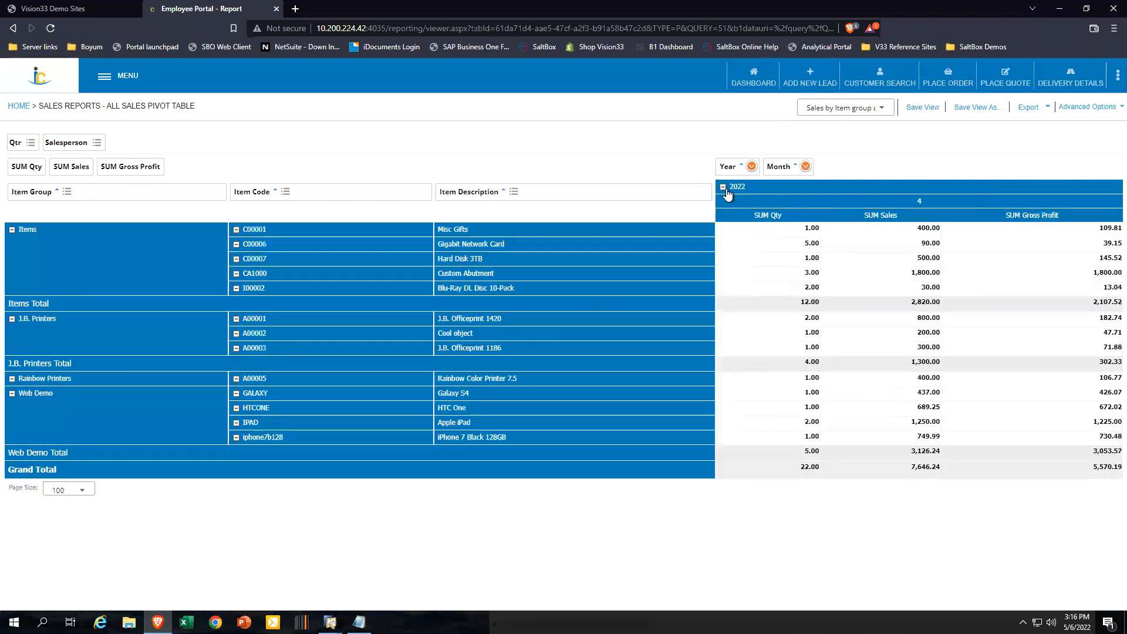
Add 2021 to the Year filter alongside 2022 to compare the same month across both years
{"action": "left_click", "coordinate": [752, 166]}
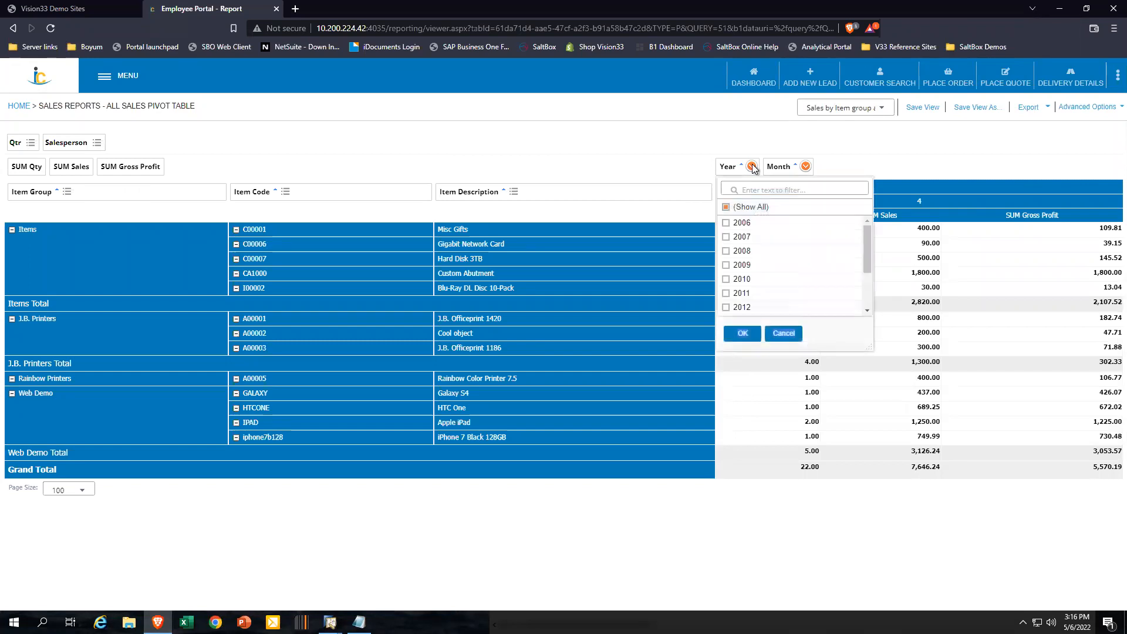
{"action": "left_click_drag", "start_coordinate": [869, 255], "coordinate": [862, 323]}
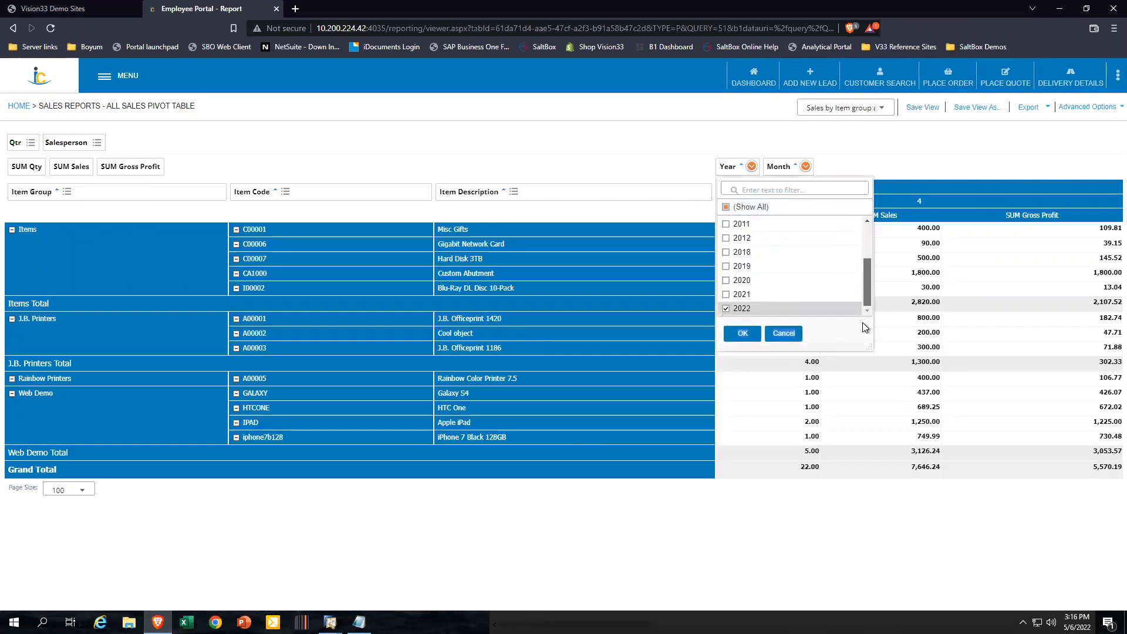
{"action": "left_click", "coordinate": [752, 306]}
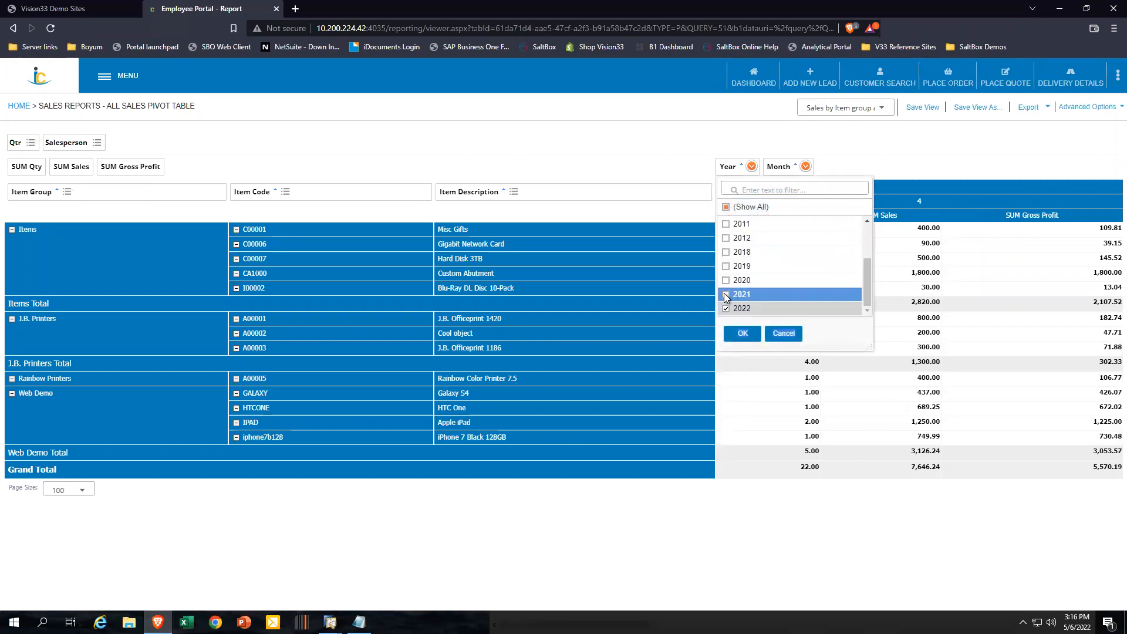
{"action": "left_click", "coordinate": [743, 332]}
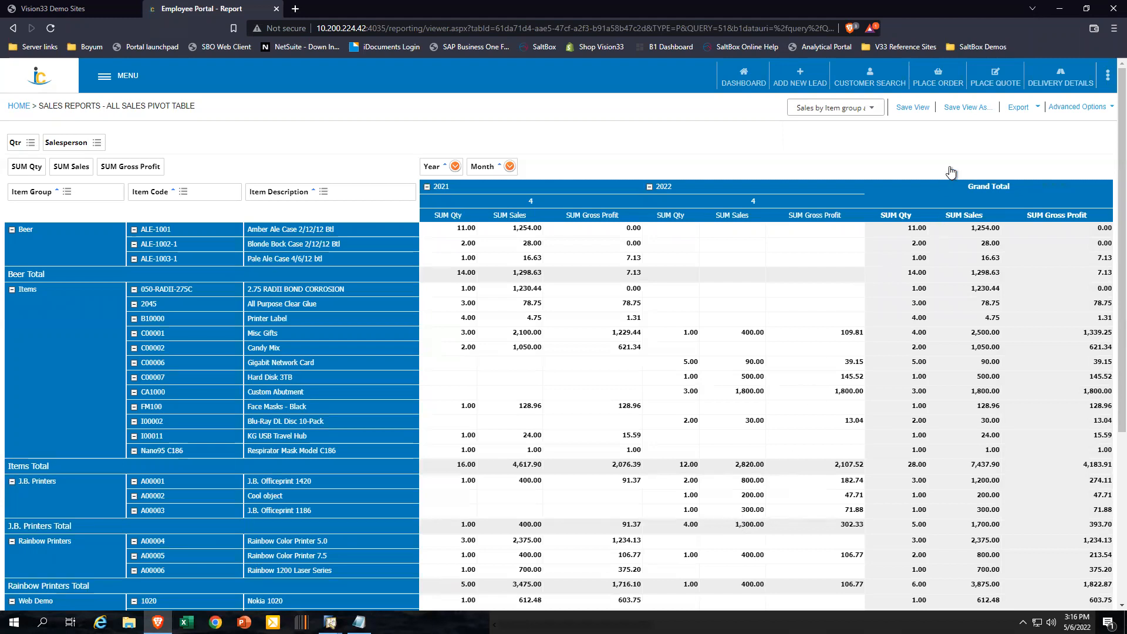
Examine the pivot report's export formats, its advanced options and the list of shared views
{"action": "left_click", "coordinate": [1037, 107]}
{"action": "left_click", "coordinate": [999, 129]}
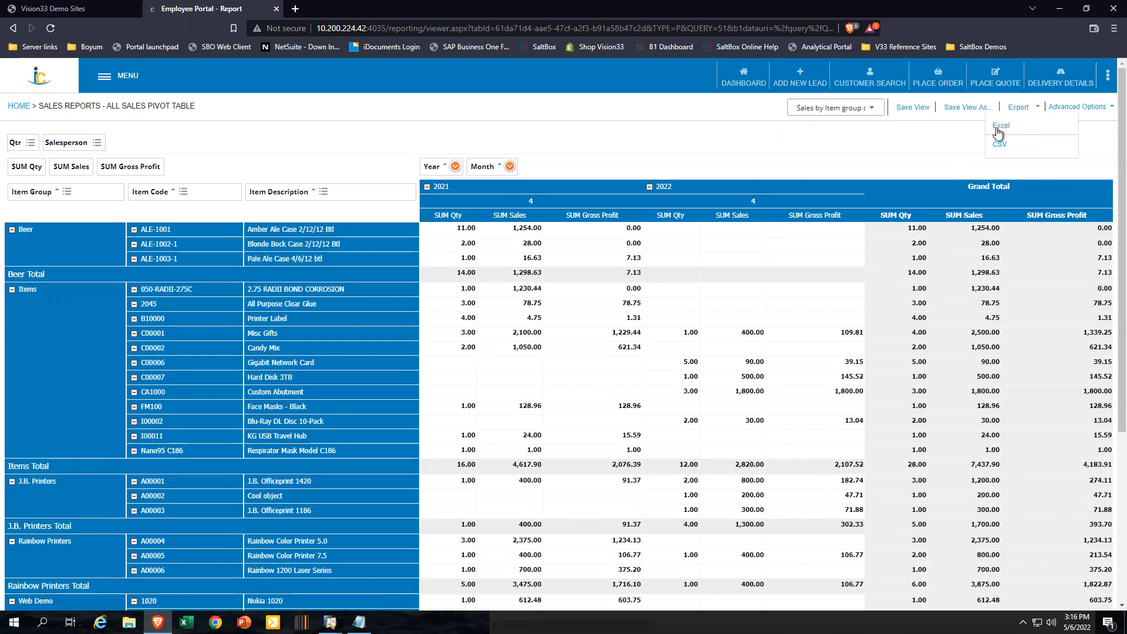
{"action": "left_click", "coordinate": [1109, 109]}
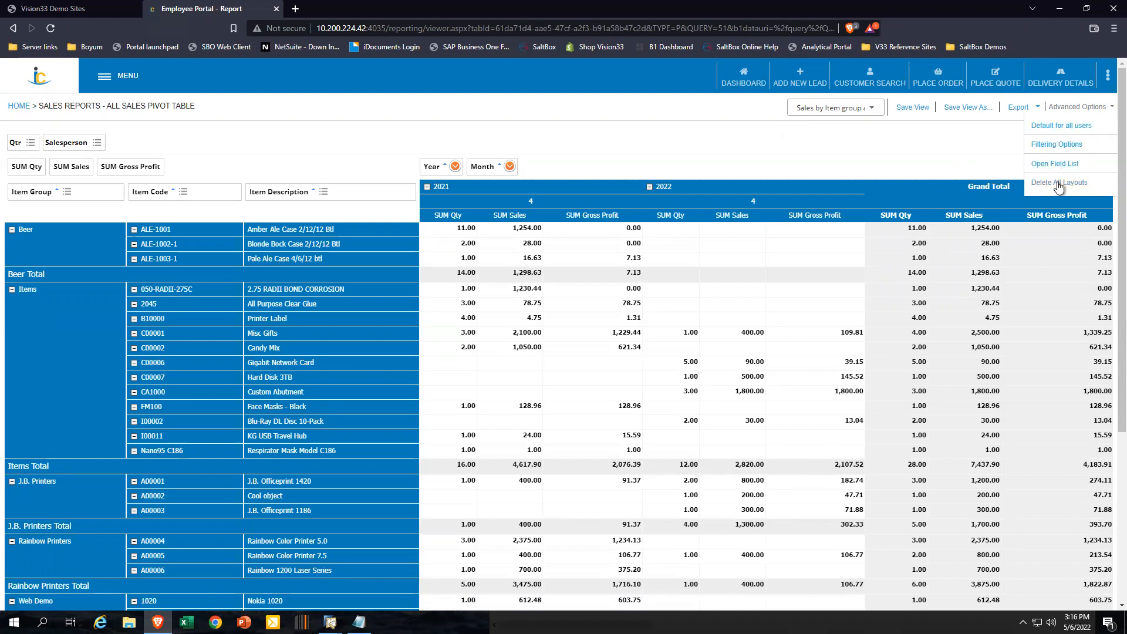
{"action": "left_click", "coordinate": [874, 109]}
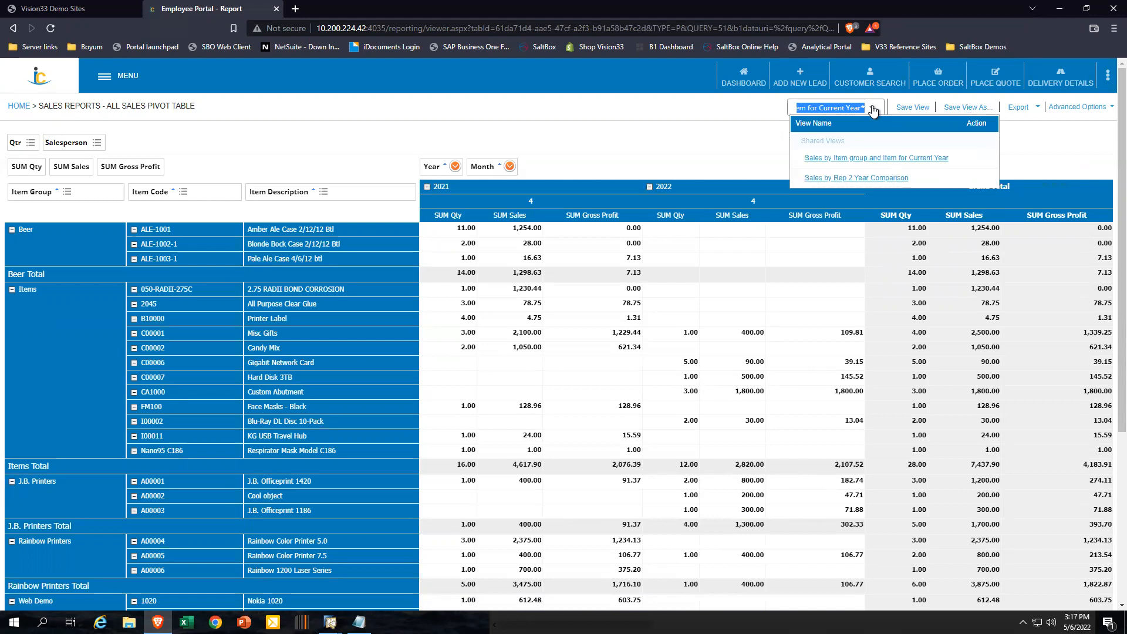
{"action": "left_click", "coordinate": [873, 110]}
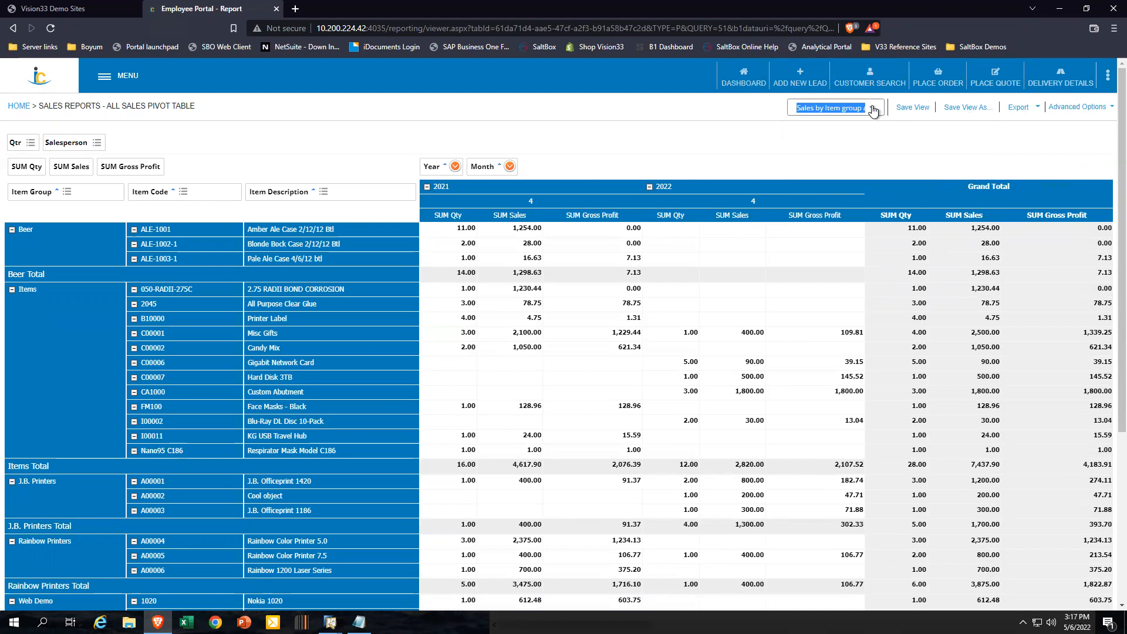